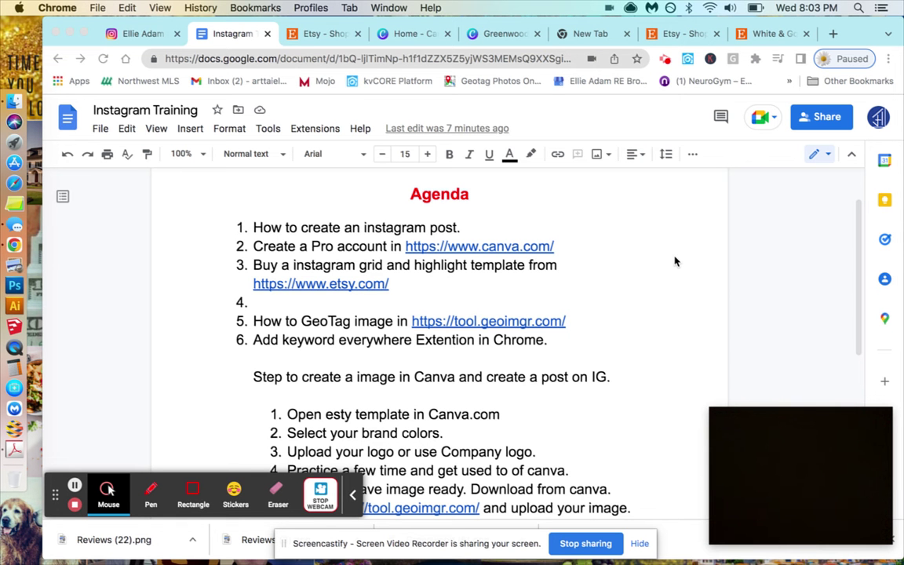
Switch from the Instagram Training agenda to the Instagram profile tab with its testimonial post grid.
{"action": "left_click", "coordinate": [148, 37]}
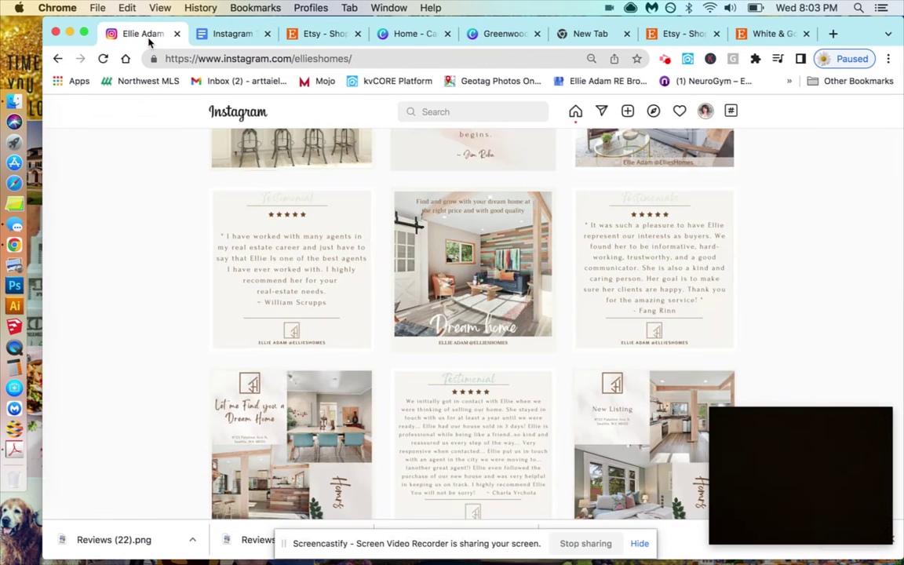
Open one of the profile's posts full size, then close it back to the grid.
{"action": "scroll", "coordinate": [118, 231], "scroll_direction": "up", "scroll_amount": 10}
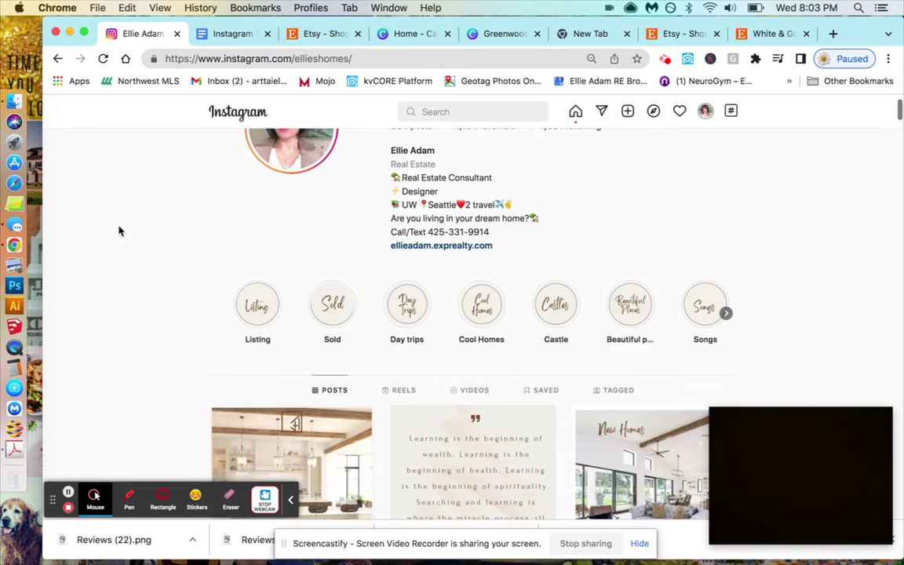
{"action": "scroll", "coordinate": [118, 230], "scroll_direction": "down", "scroll_amount": 3}
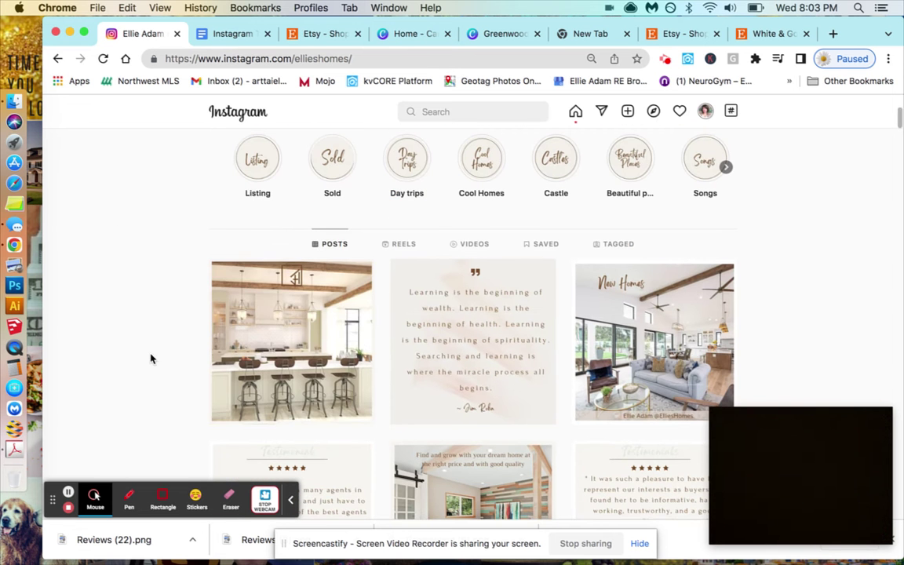
{"action": "left_click", "coordinate": [265, 362]}
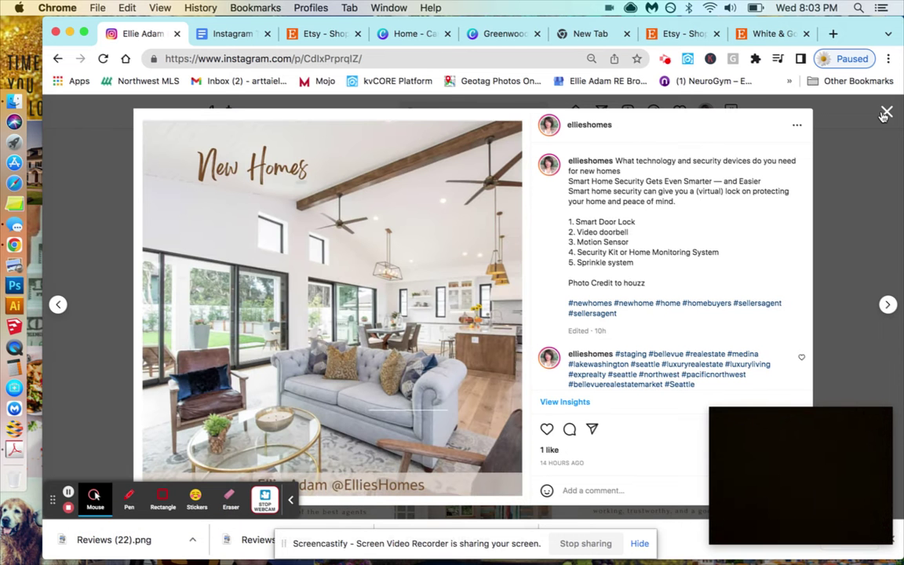
{"action": "left_click", "coordinate": [885, 114]}
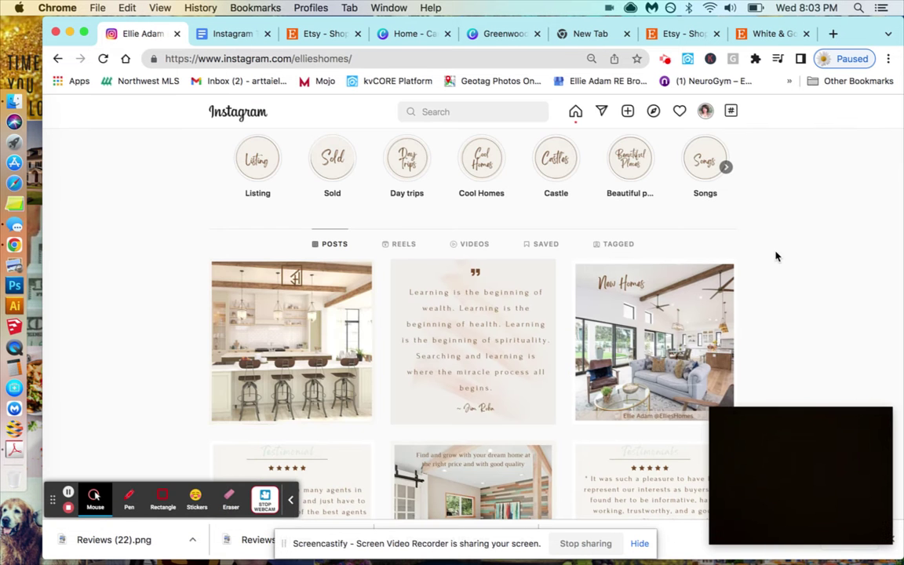
Scroll through the post grid and return to the Instagram Training document.
{"action": "scroll", "coordinate": [774, 255], "scroll_direction": "down", "scroll_amount": 3}
{"action": "scroll", "coordinate": [759, 250], "scroll_direction": "up", "scroll_amount": 2}
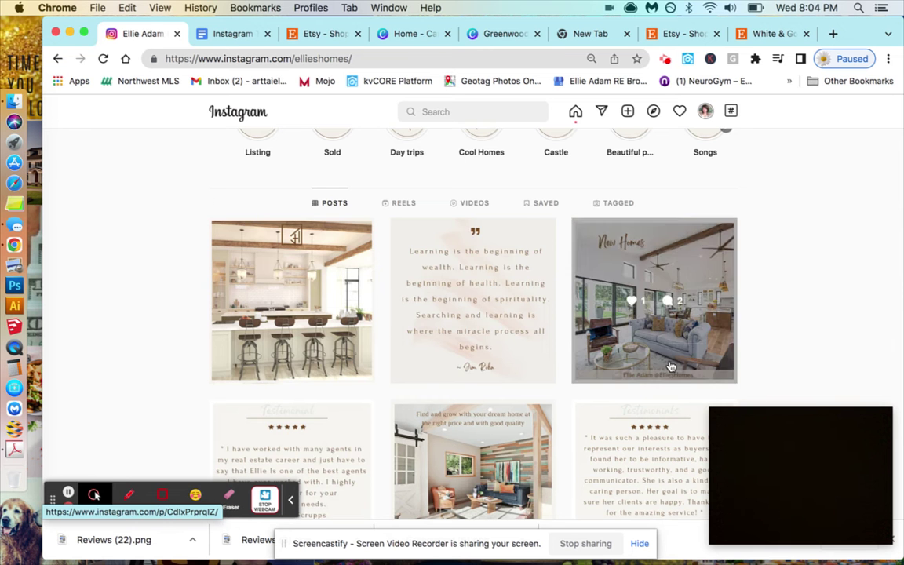
{"action": "scroll", "coordinate": [838, 312], "scroll_direction": "down", "scroll_amount": 5}
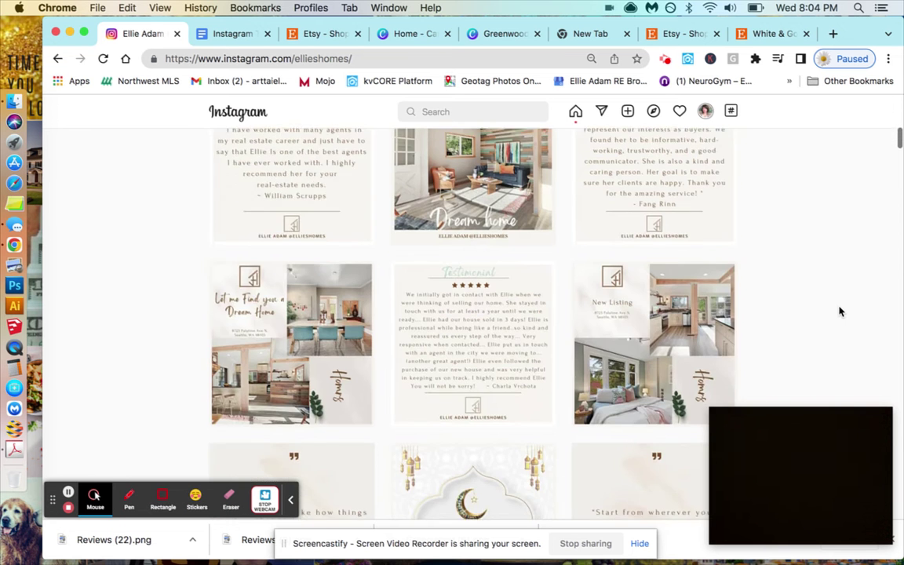
{"action": "scroll", "coordinate": [838, 311], "scroll_direction": "down", "scroll_amount": 2}
{"action": "scroll", "coordinate": [838, 312], "scroll_direction": "up", "scroll_amount": 6}
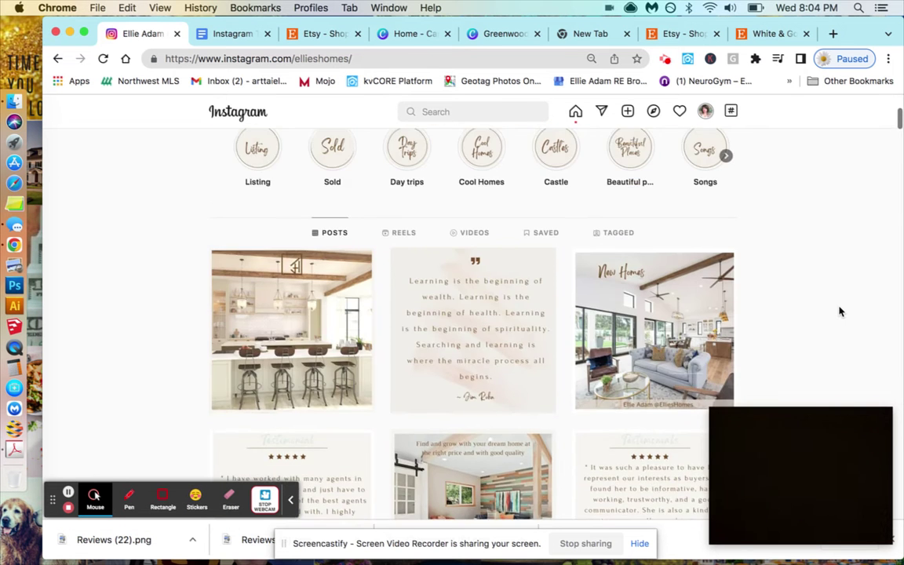
{"action": "scroll", "coordinate": [838, 311], "scroll_direction": "up", "scroll_amount": 3}
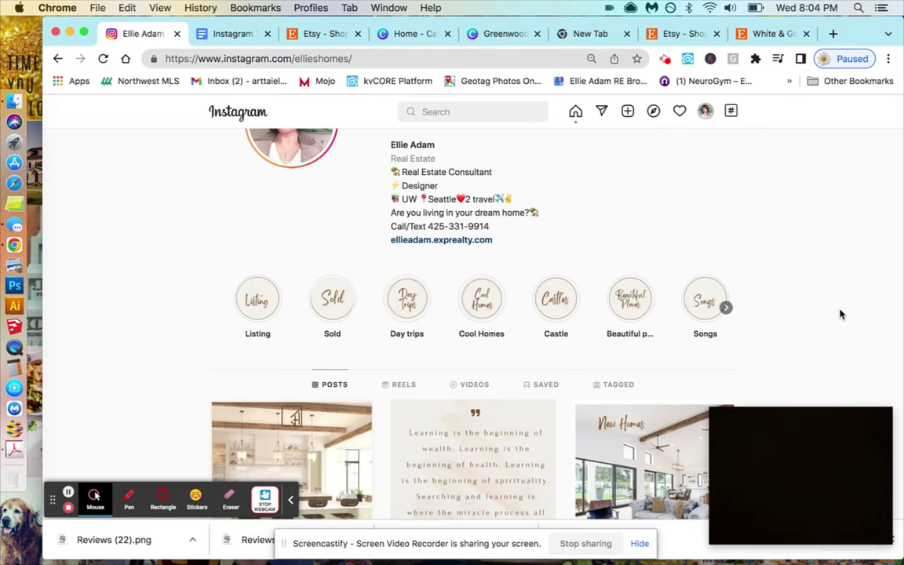
{"action": "left_click", "coordinate": [218, 34]}
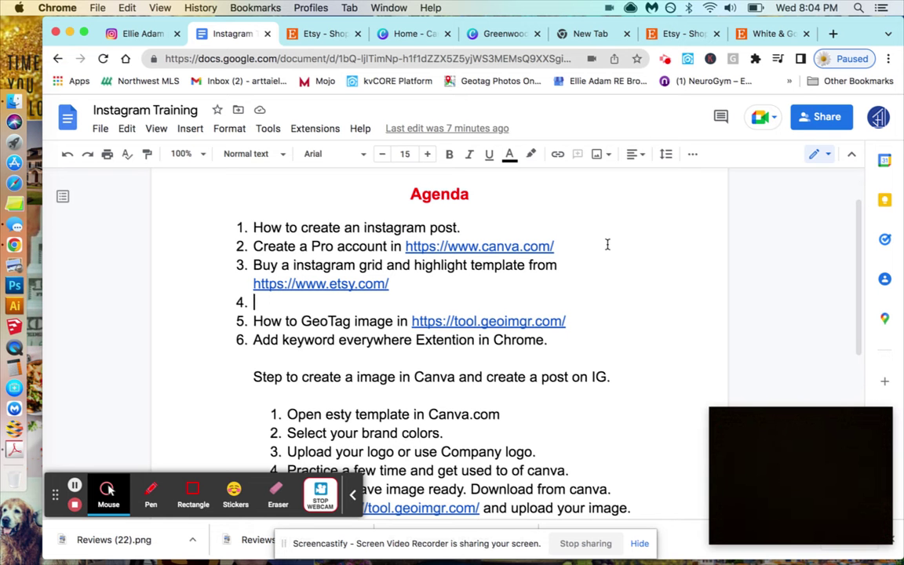
Follow the canva.com link in agenda item 2 to reach Canva's home page.
{"action": "left_click", "coordinate": [479, 247]}
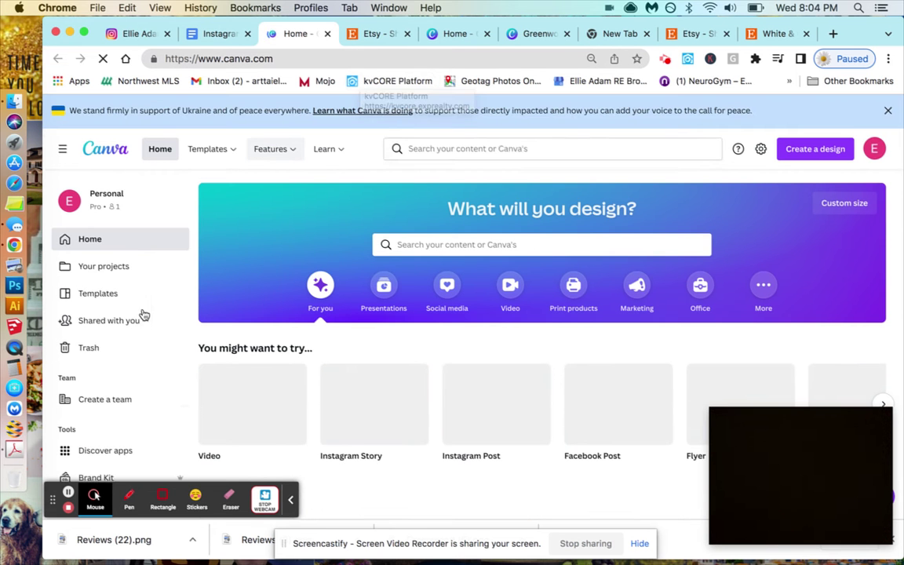
Scroll through Canva's Recent designs and go to the Brand Kit page.
{"action": "scroll", "coordinate": [131, 413], "scroll_direction": "down", "scroll_amount": 2}
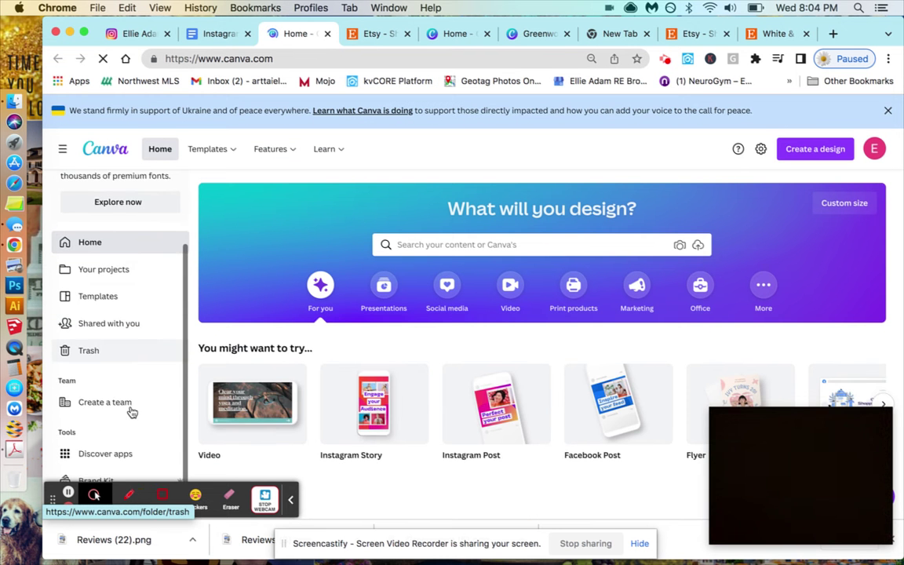
{"action": "scroll", "coordinate": [131, 413], "scroll_direction": "down", "scroll_amount": 5}
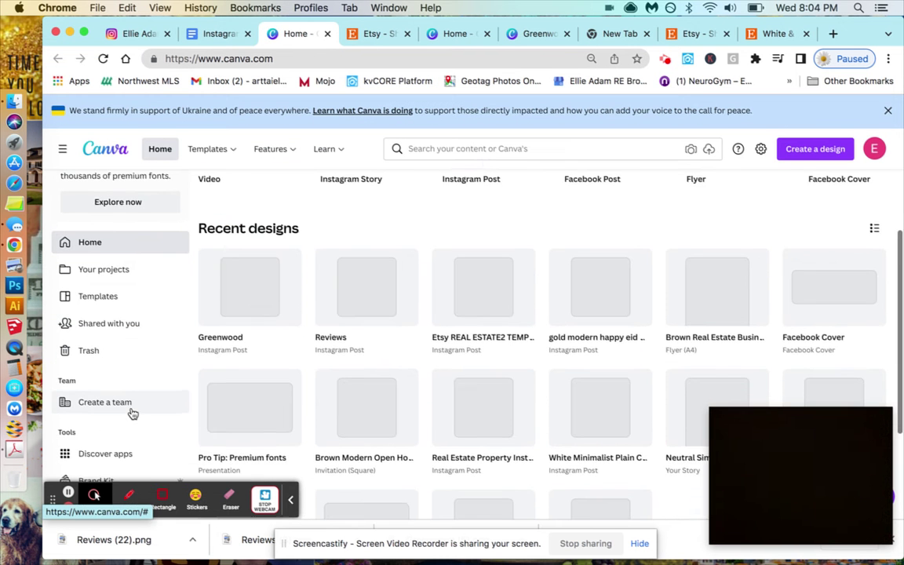
{"action": "scroll", "coordinate": [95, 215], "scroll_direction": "up", "scroll_amount": 1}
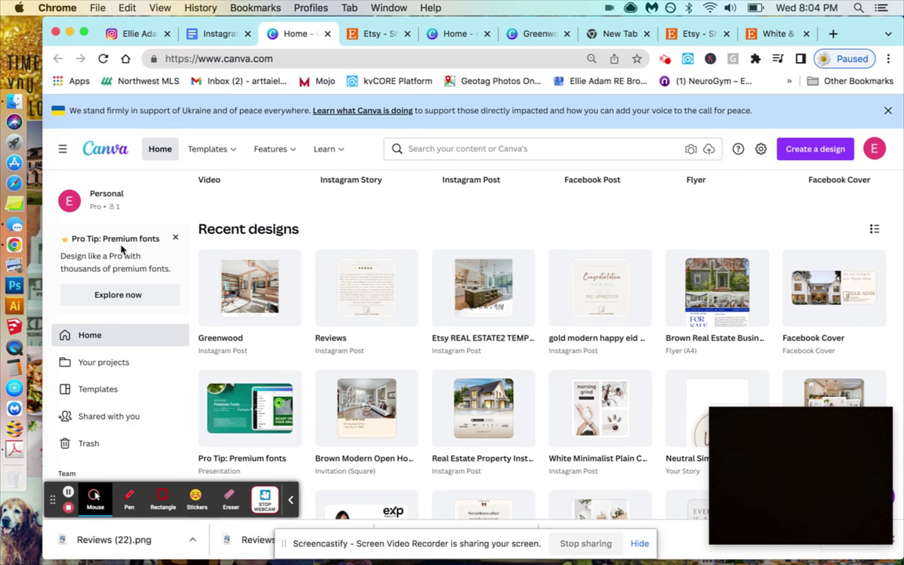
{"action": "scroll", "coordinate": [92, 445], "scroll_direction": "down", "scroll_amount": 2}
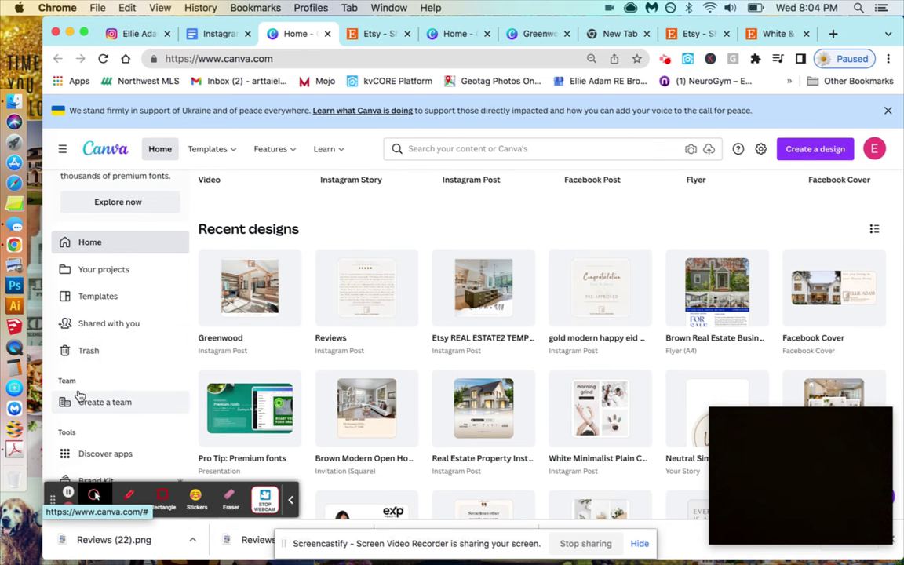
{"action": "scroll", "coordinate": [82, 400], "scroll_direction": "down", "scroll_amount": 2}
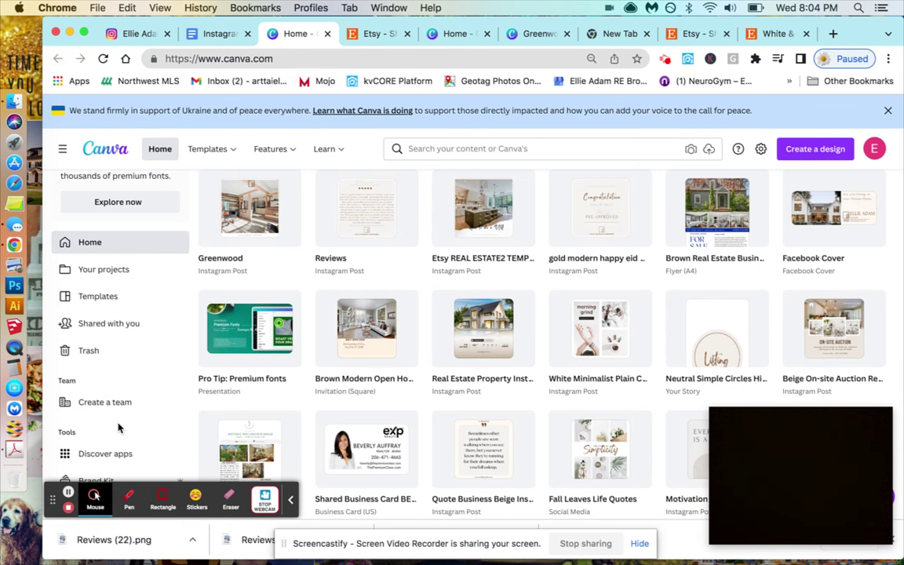
{"action": "scroll", "coordinate": [119, 428], "scroll_direction": "down", "scroll_amount": 2}
{"action": "left_click", "coordinate": [93, 477]}
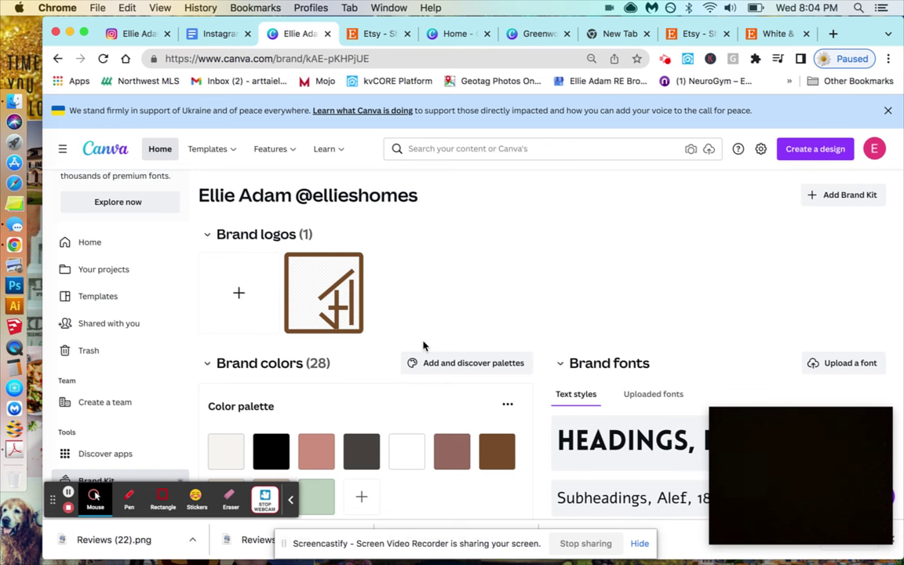
Change the Brand Kit subheading font from Alef to Forum.
{"action": "scroll", "coordinate": [434, 323], "scroll_direction": "down", "scroll_amount": 3}
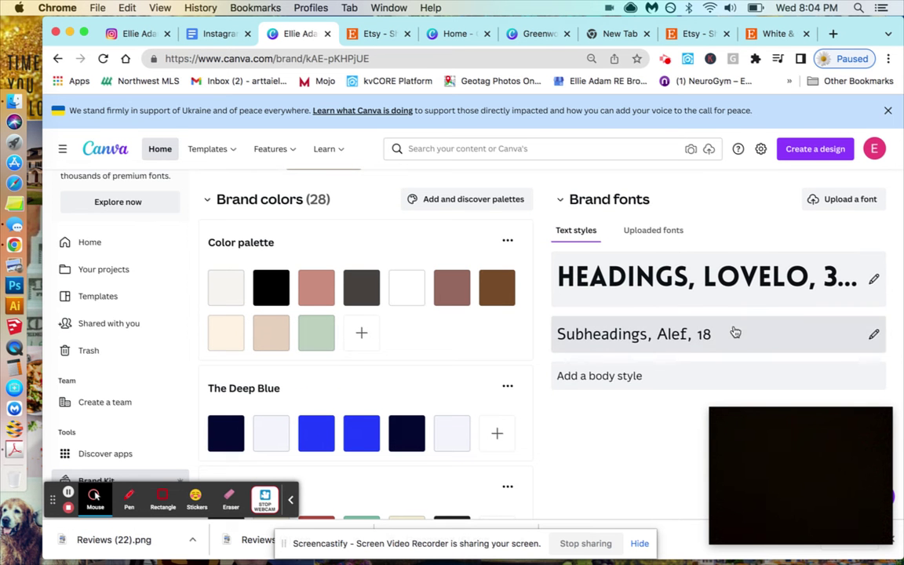
{"action": "left_click", "coordinate": [874, 338]}
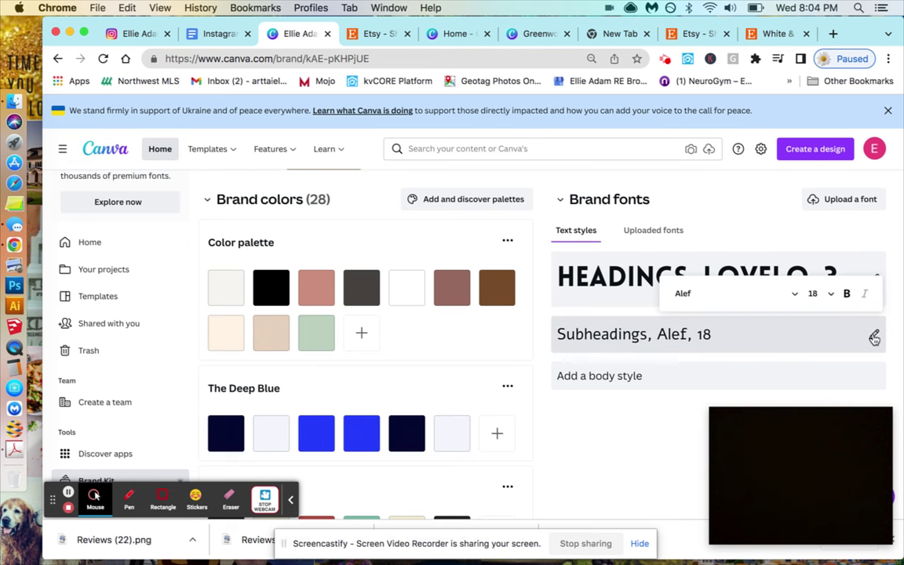
{"action": "left_click", "coordinate": [795, 294]}
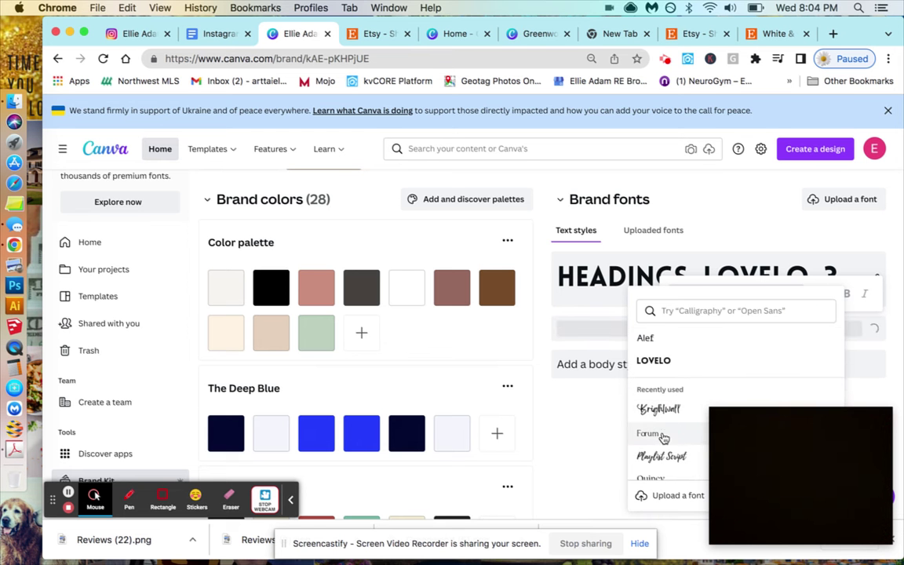
{"action": "left_click", "coordinate": [663, 437]}
{"action": "left_click", "coordinate": [573, 445]}
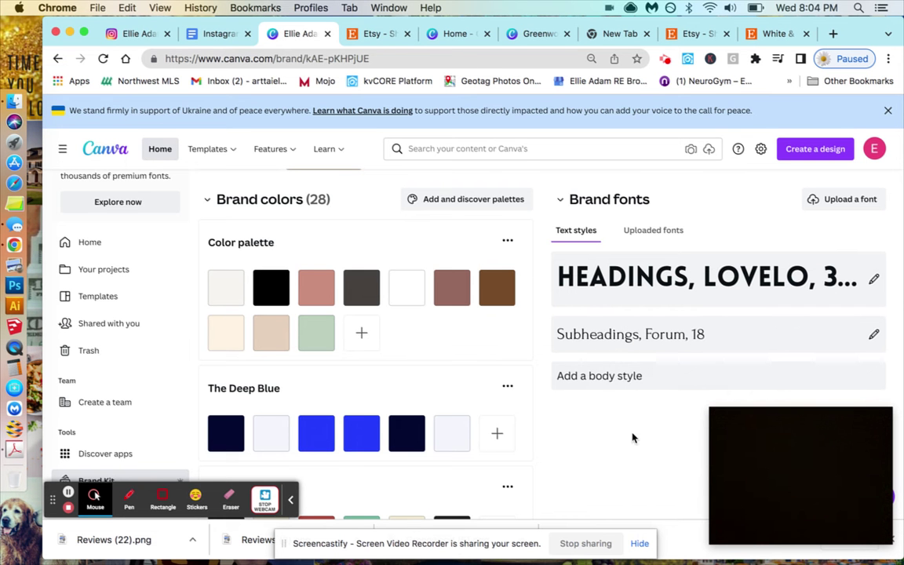
Inspect the heading text style settings, then go back to Canva's home page.
{"action": "scroll", "coordinate": [624, 414], "scroll_direction": "up", "scroll_amount": 1}
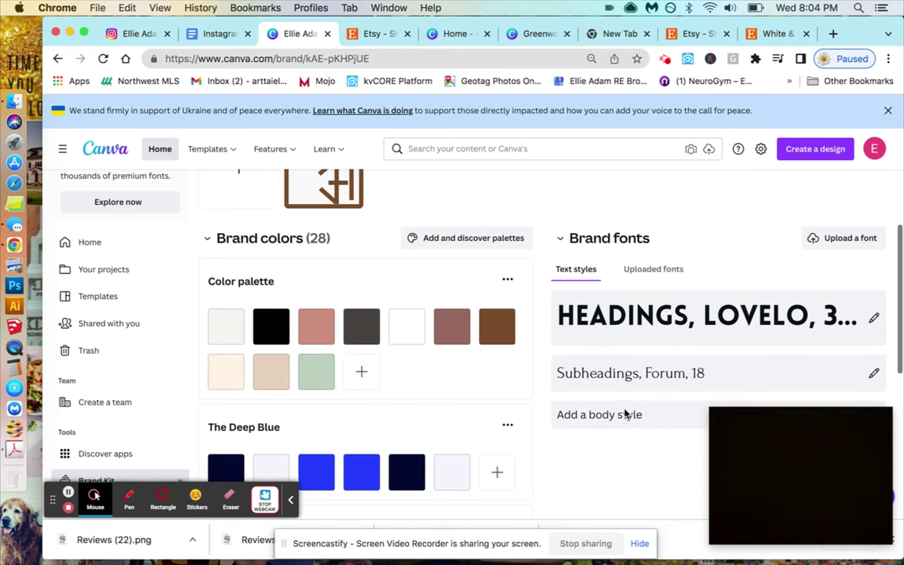
{"action": "left_click", "coordinate": [873, 322]}
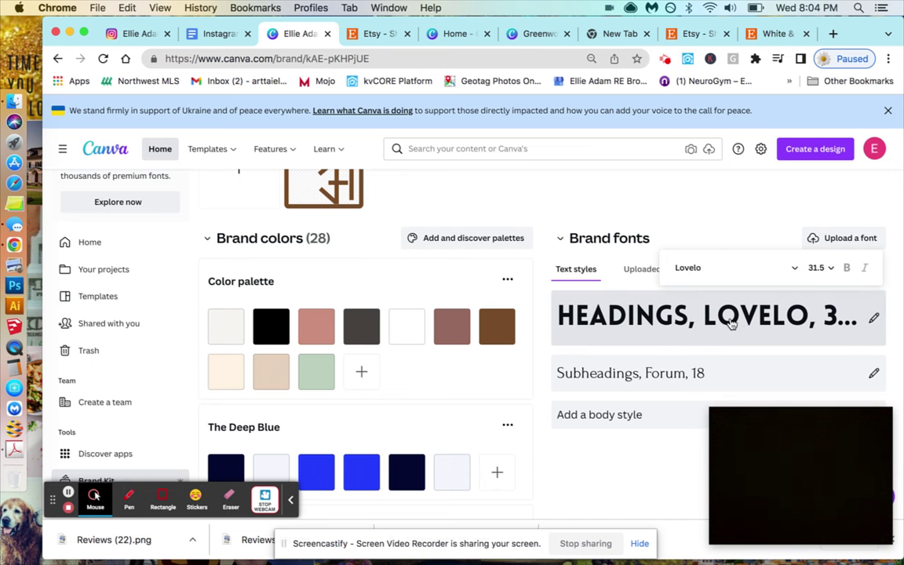
{"action": "left_click", "coordinate": [875, 320]}
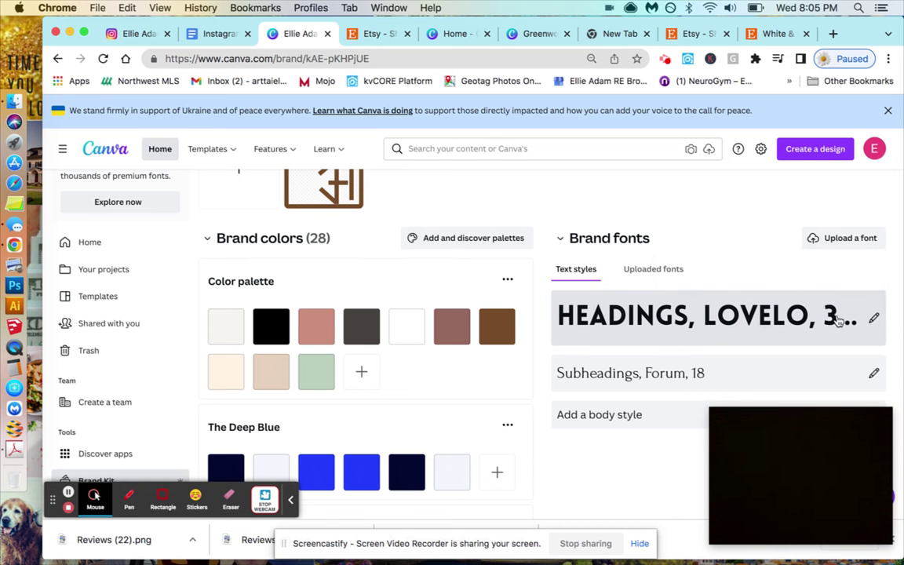
{"action": "left_click", "coordinate": [872, 323]}
{"action": "left_click", "coordinate": [577, 430]}
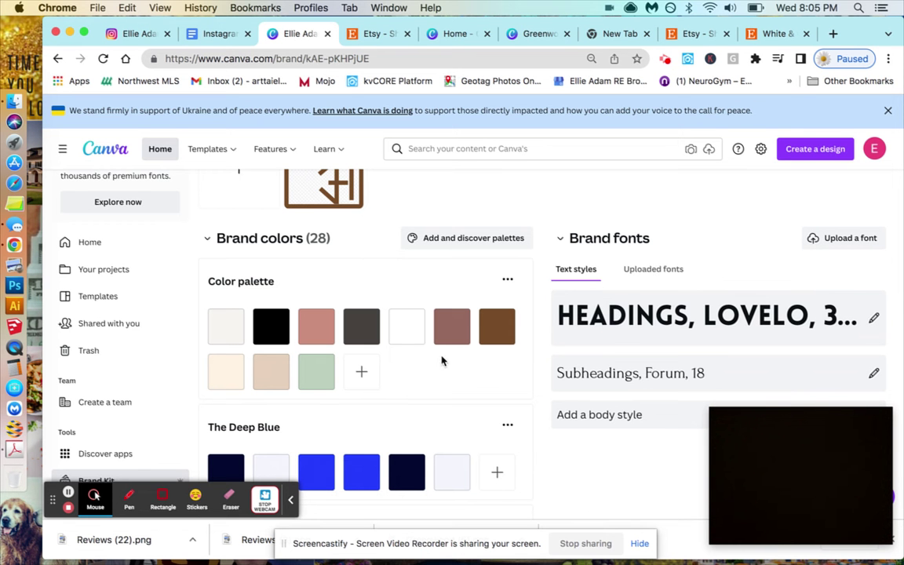
{"action": "scroll", "coordinate": [401, 303], "scroll_direction": "left", "scroll_amount": 5}
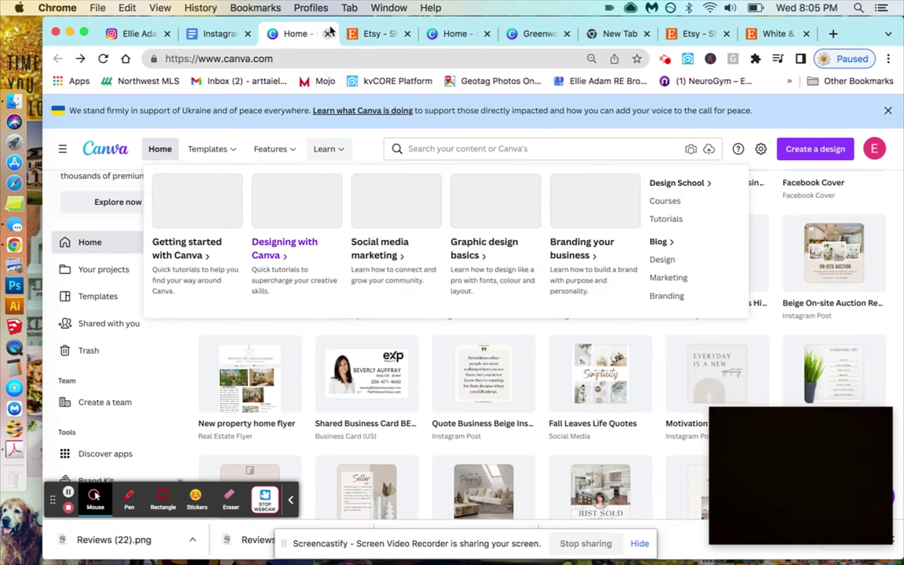
Move between the Canva, Instagram Training document and Etsy tabs, ending on Etsy.
{"action": "left_click", "coordinate": [327, 33]}
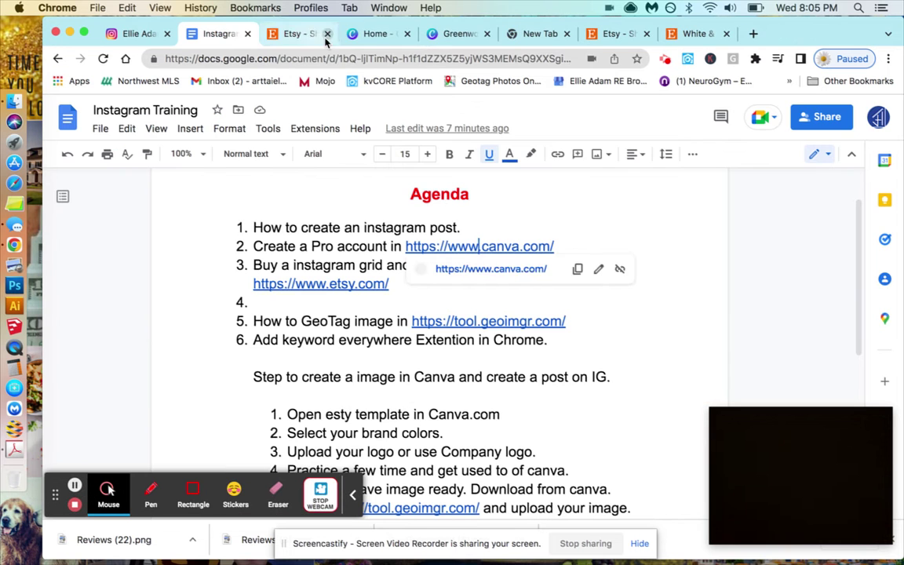
{"action": "left_click", "coordinate": [381, 35]}
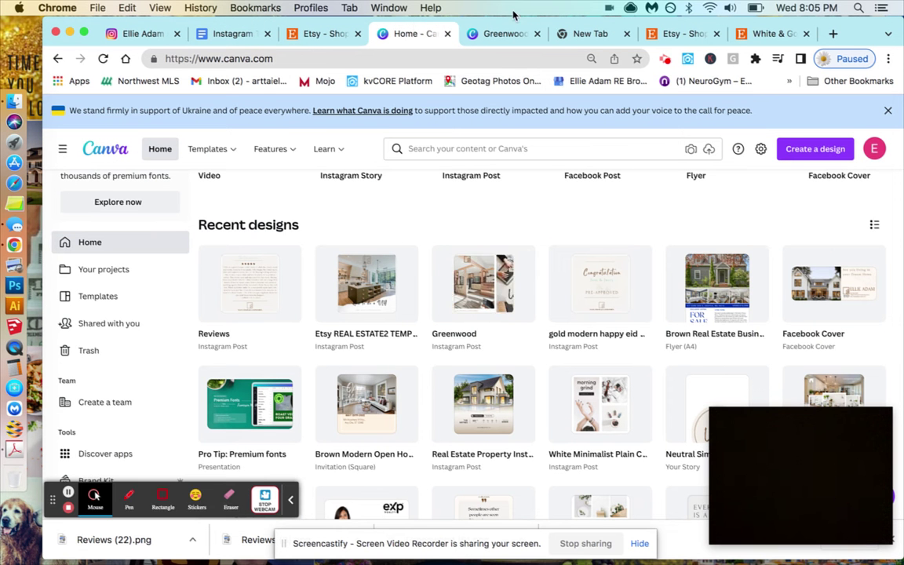
{"action": "left_click", "coordinate": [221, 37]}
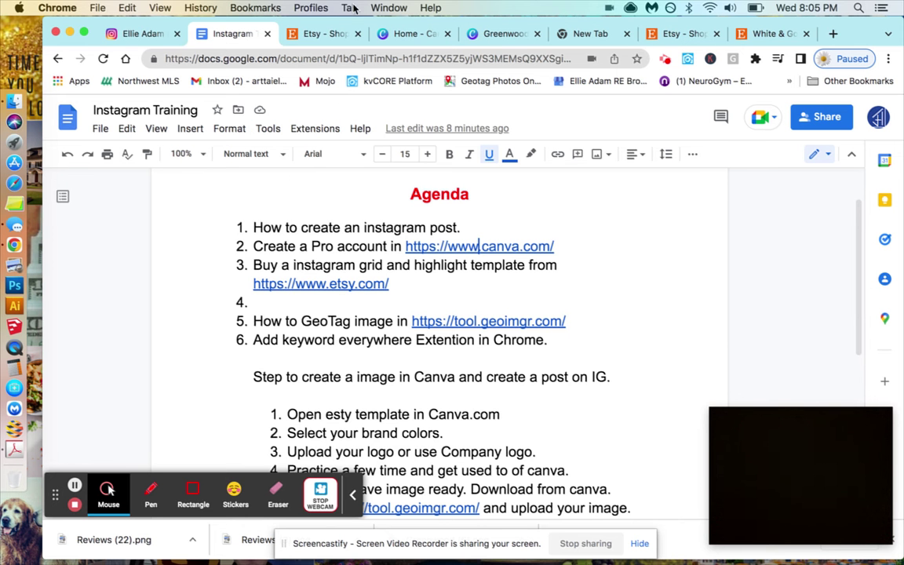
{"action": "left_click", "coordinate": [329, 33]}
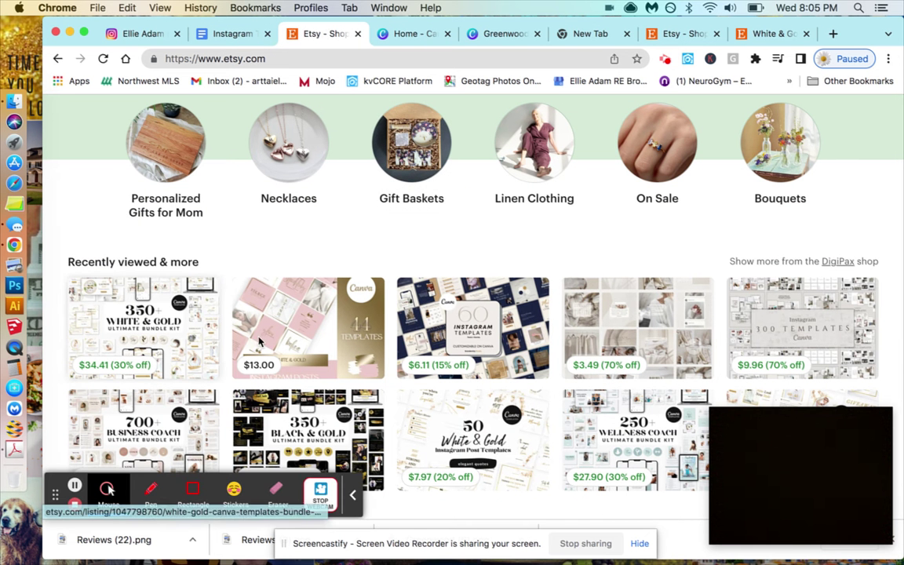
Scroll Etsy's home page and open the White & Gold Canva Templates Bundle Kit listing.
{"action": "scroll", "coordinate": [235, 337], "scroll_direction": "down", "scroll_amount": 3}
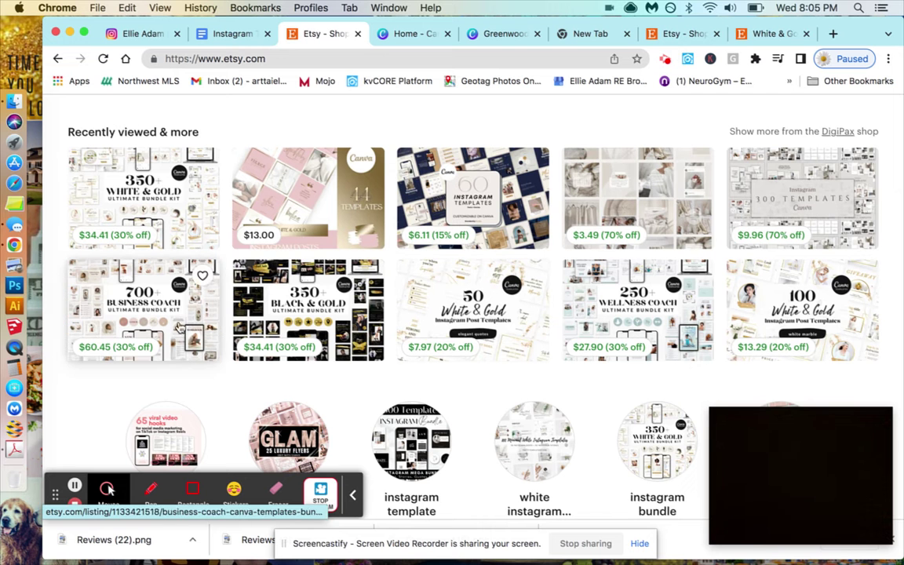
{"action": "scroll", "coordinate": [637, 399], "scroll_direction": "down", "scroll_amount": 3}
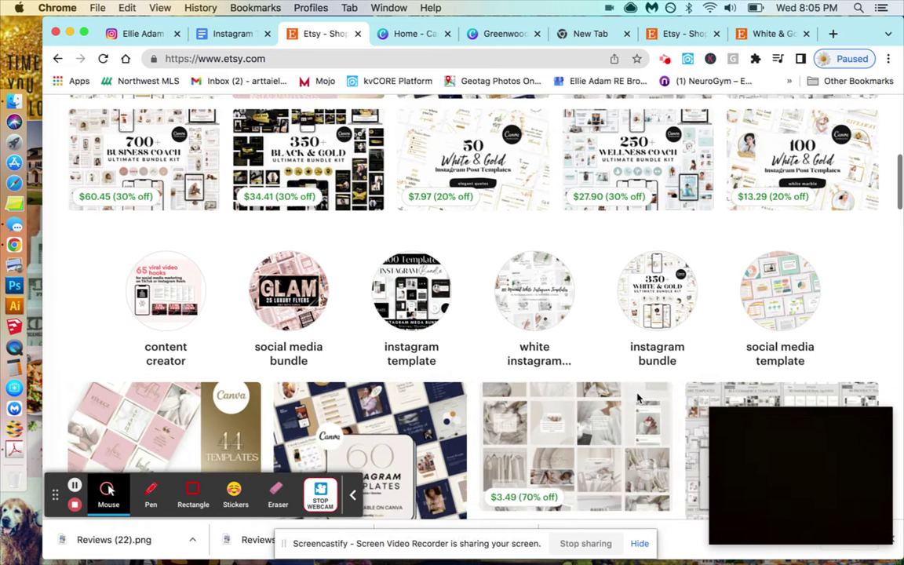
{"action": "scroll", "coordinate": [637, 398], "scroll_direction": "down", "scroll_amount": 5}
{"action": "scroll", "coordinate": [637, 399], "scroll_direction": "up", "scroll_amount": 3}
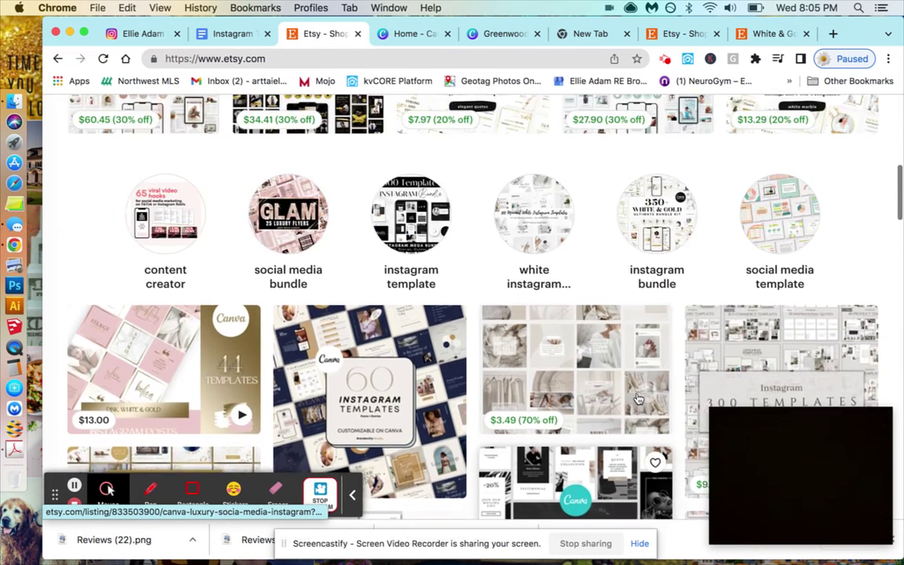
{"action": "scroll", "coordinate": [637, 398], "scroll_direction": "up", "scroll_amount": 6}
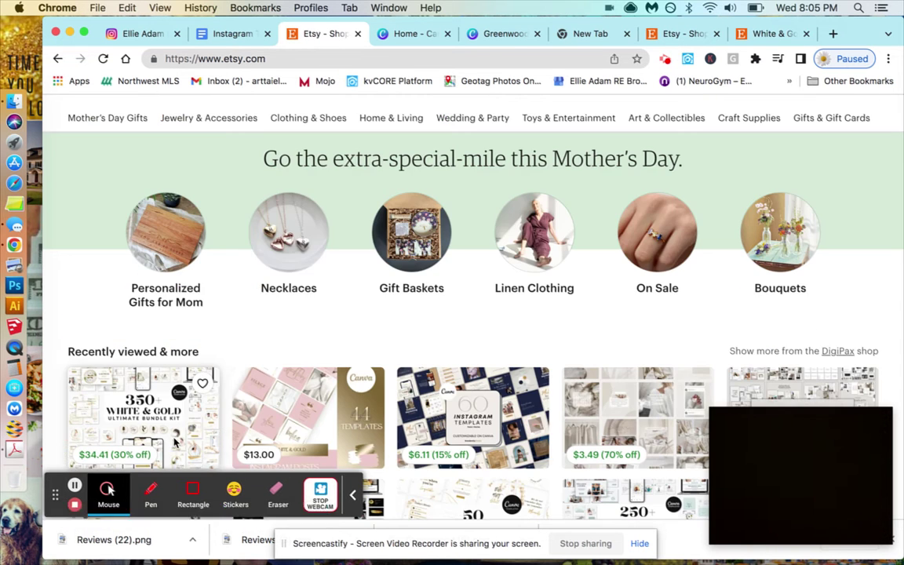
{"action": "left_click", "coordinate": [174, 442]}
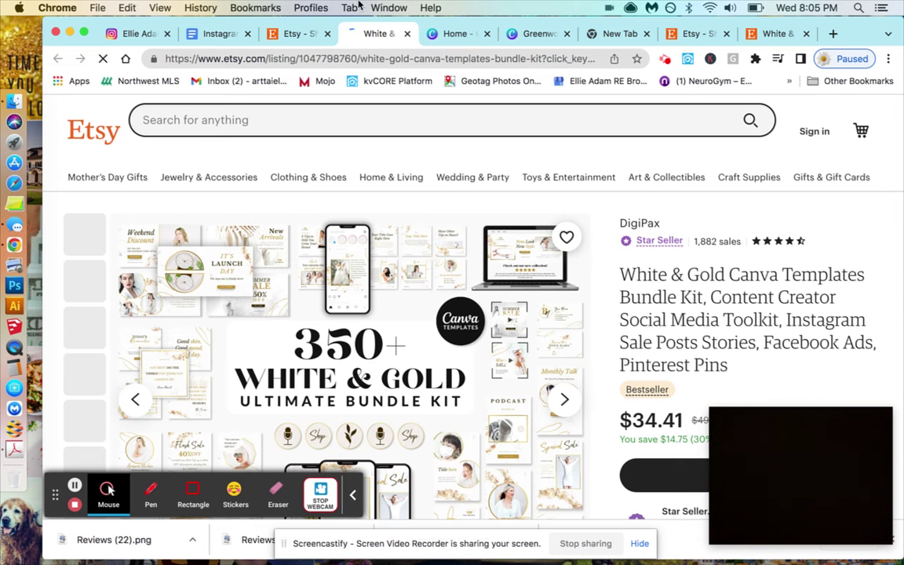
Close the leftover Etsy home tab and view the What's Included and Pinterest Pin Templates images.
{"action": "left_click", "coordinate": [328, 33]}
{"action": "scroll", "coordinate": [479, 172], "scroll_direction": "down", "scroll_amount": 3}
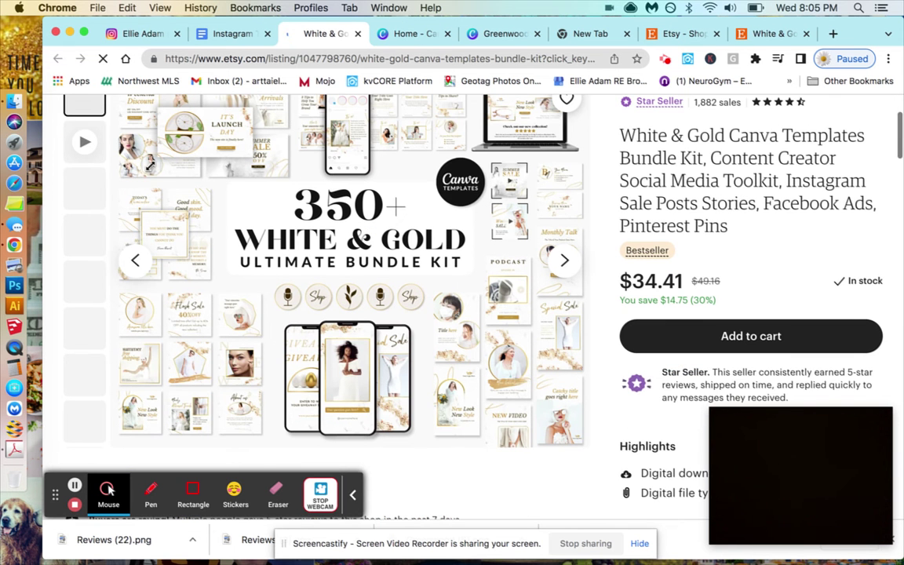
{"action": "scroll", "coordinate": [148, 165], "scroll_direction": "up", "scroll_amount": 3}
{"action": "left_click", "coordinate": [87, 307]}
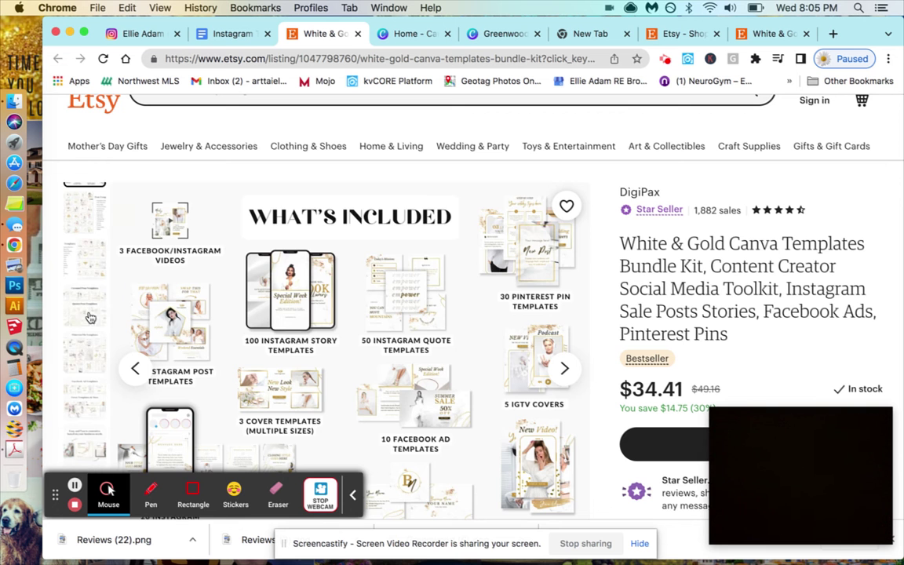
{"action": "left_click", "coordinate": [87, 354]}
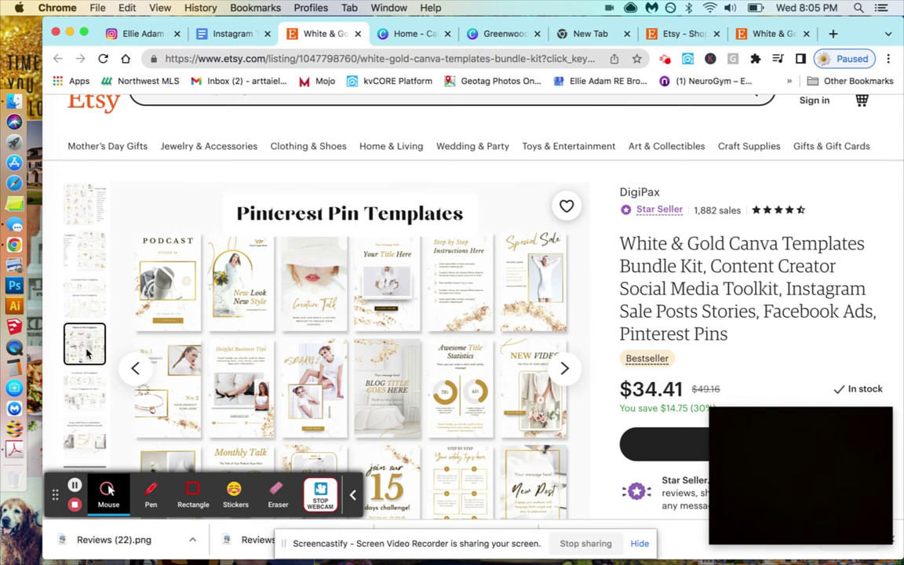
{"action": "scroll", "coordinate": [186, 280], "scroll_direction": "up", "scroll_amount": 2}
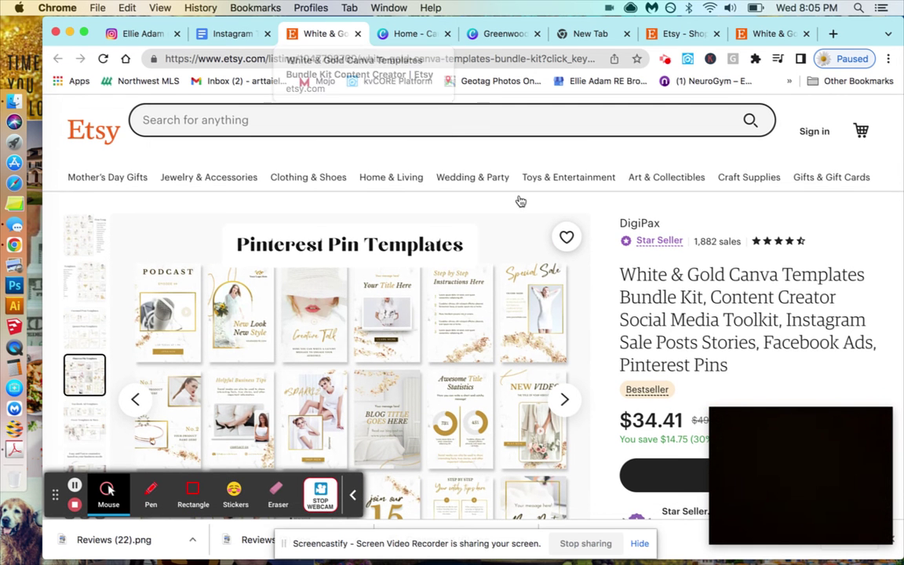
{"action": "scroll", "coordinate": [710, 306], "scroll_direction": "down", "scroll_amount": 3}
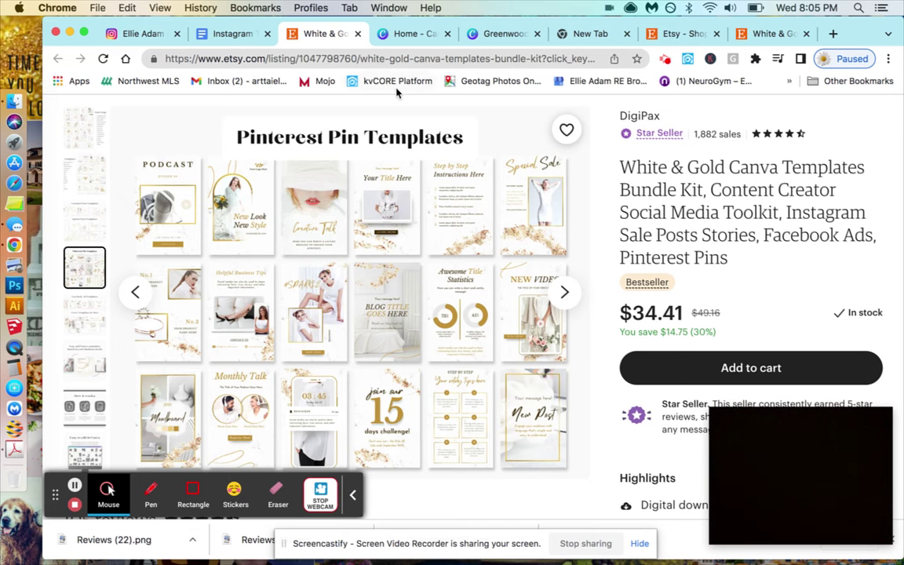
Close the Etsy listing, open the Greenwood design, select page 1's photo, then switch to Instagram.
{"action": "left_click", "coordinate": [358, 35]}
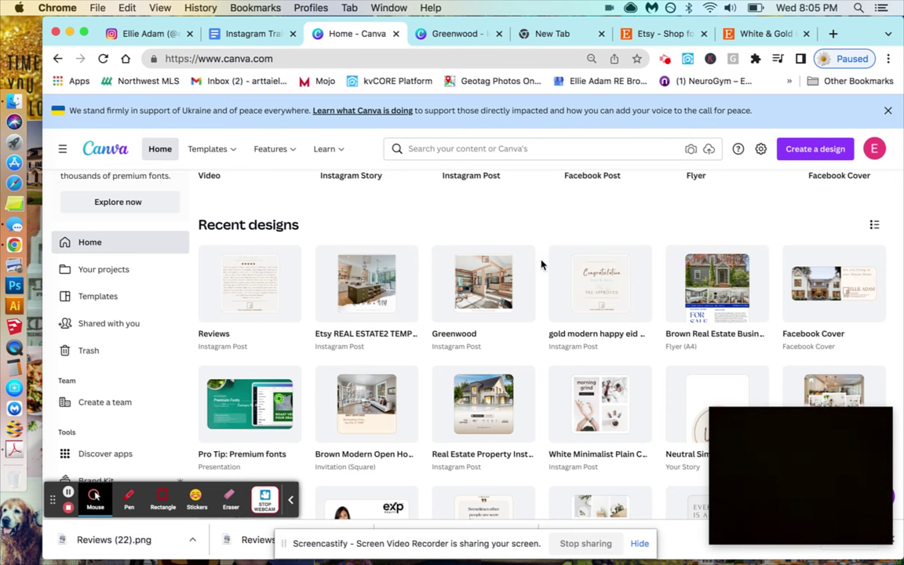
{"action": "scroll", "coordinate": [542, 446], "scroll_direction": "down", "scroll_amount": 3}
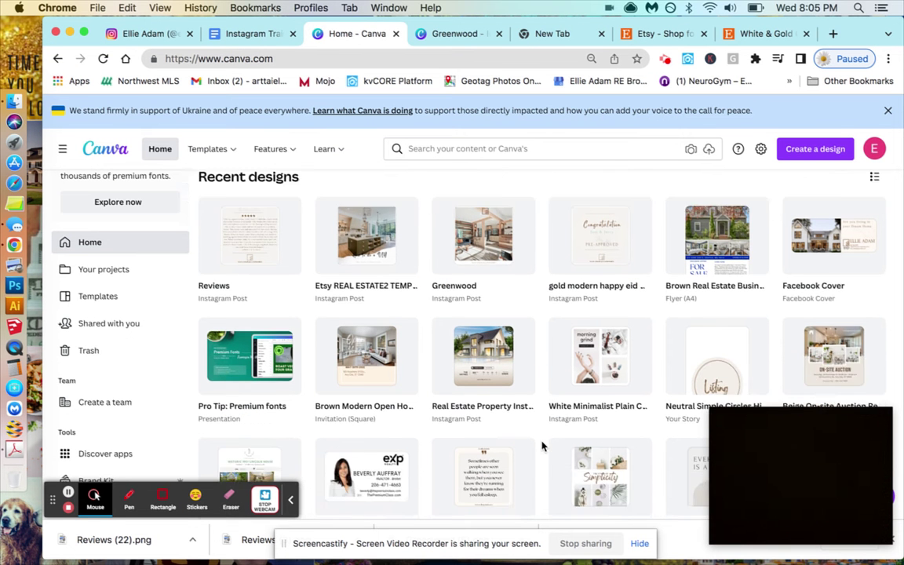
{"action": "scroll", "coordinate": [512, 395], "scroll_direction": "up", "scroll_amount": 3}
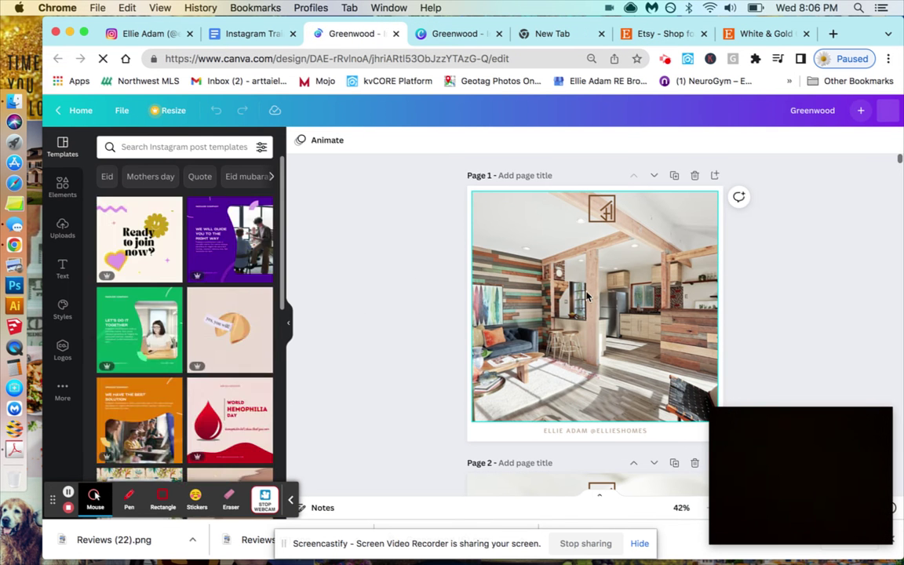
{"action": "left_click", "coordinate": [559, 370]}
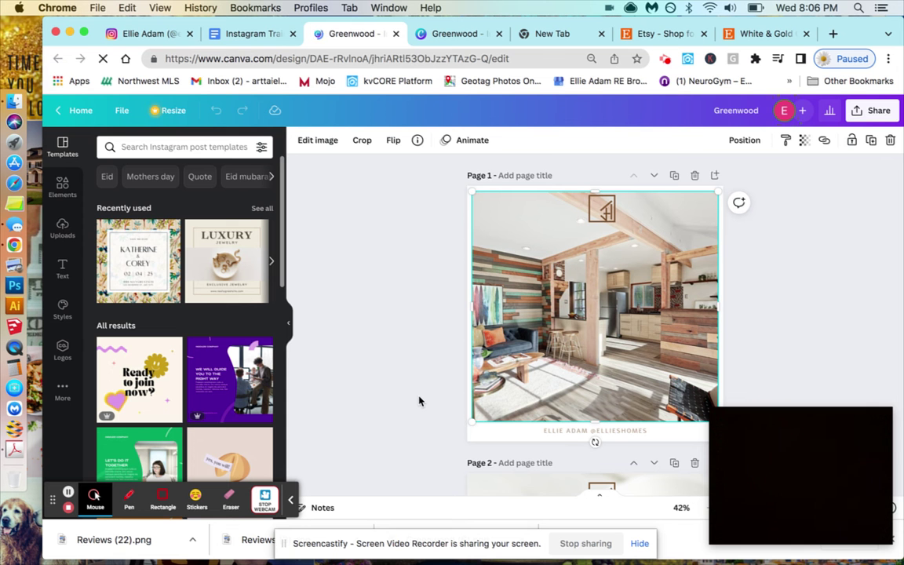
{"action": "left_click", "coordinate": [143, 34]}
{"action": "scroll", "coordinate": [307, 337], "scroll_direction": "down", "scroll_amount": 10}
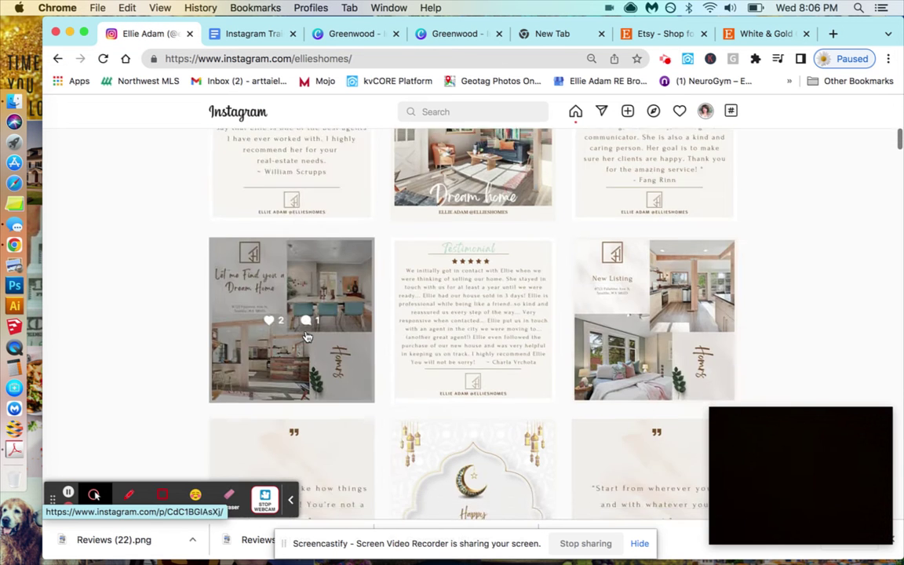
{"action": "scroll", "coordinate": [306, 336], "scroll_direction": "down", "scroll_amount": 4}
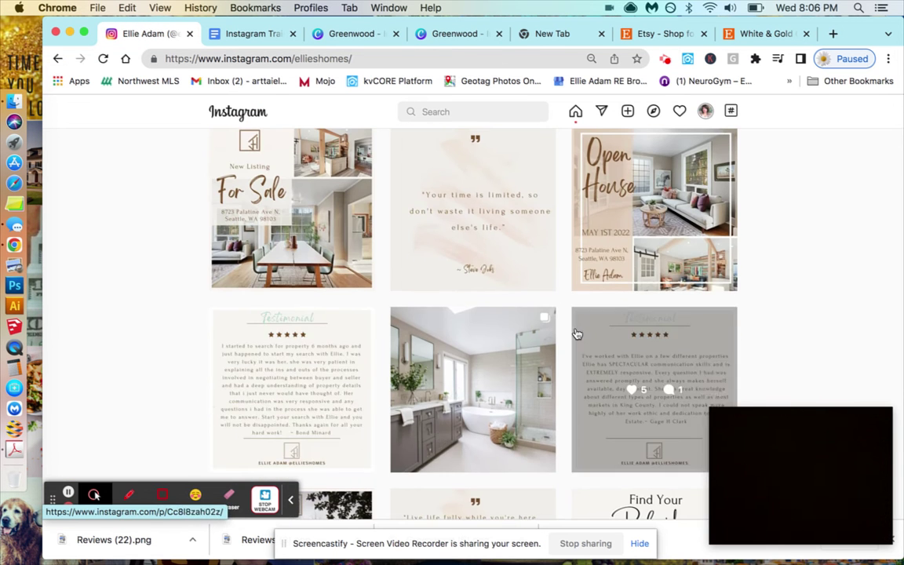
{"action": "scroll", "coordinate": [579, 333], "scroll_direction": "up", "scroll_amount": 3}
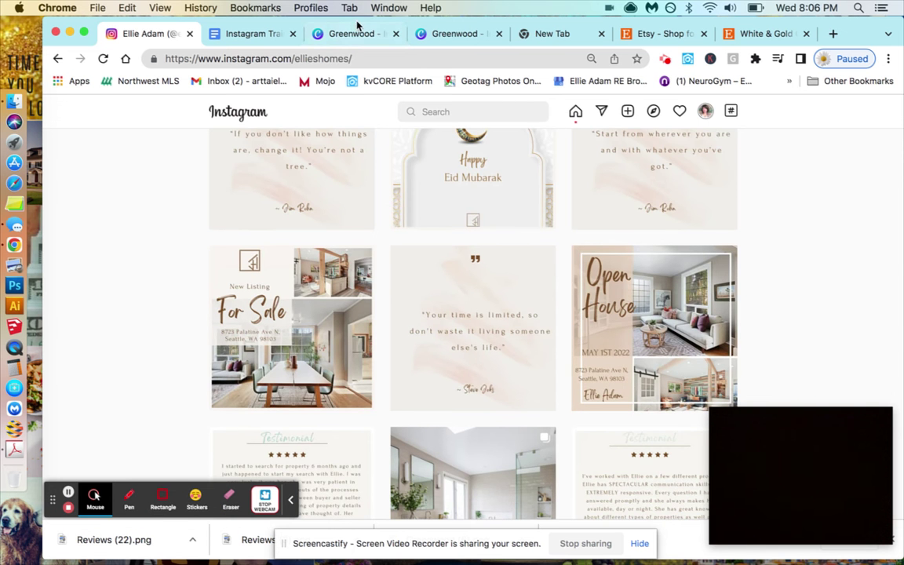
{"action": "left_click", "coordinate": [355, 35]}
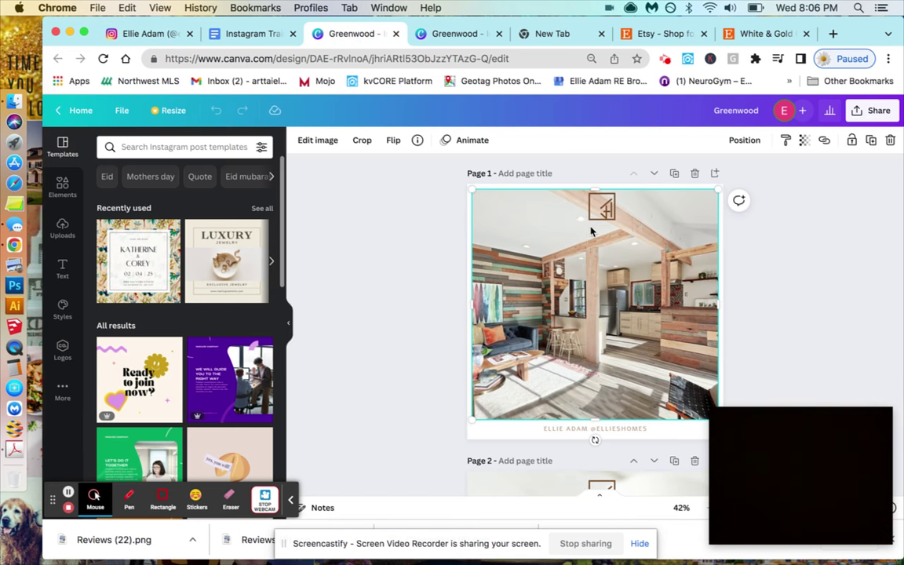
Scroll to the Dream Homes post on page 8 and pull its house photo out of the frame.
{"action": "scroll", "coordinate": [530, 460], "scroll_direction": "down", "scroll_amount": 10}
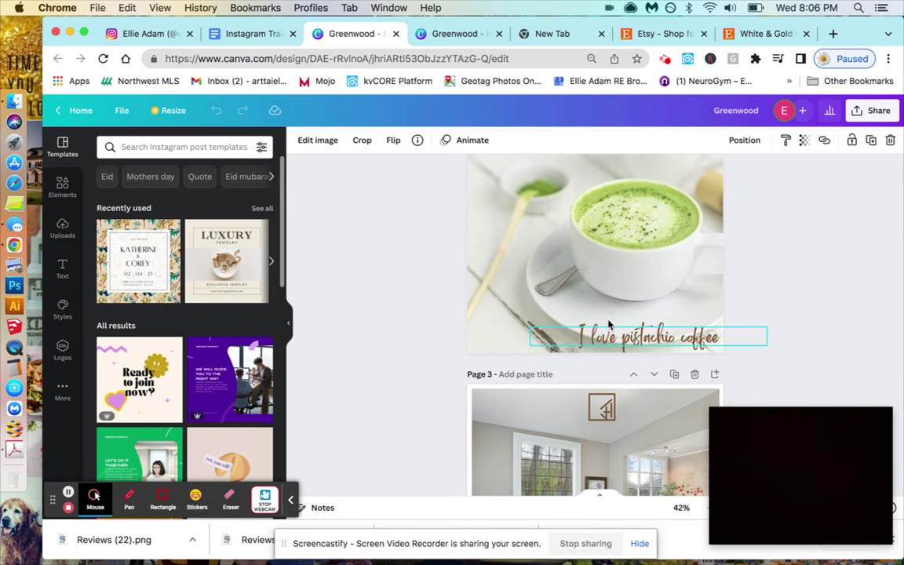
{"action": "scroll", "coordinate": [439, 330], "scroll_direction": "down", "scroll_amount": 5}
{"action": "scroll", "coordinate": [424, 373], "scroll_direction": "down", "scroll_amount": 10}
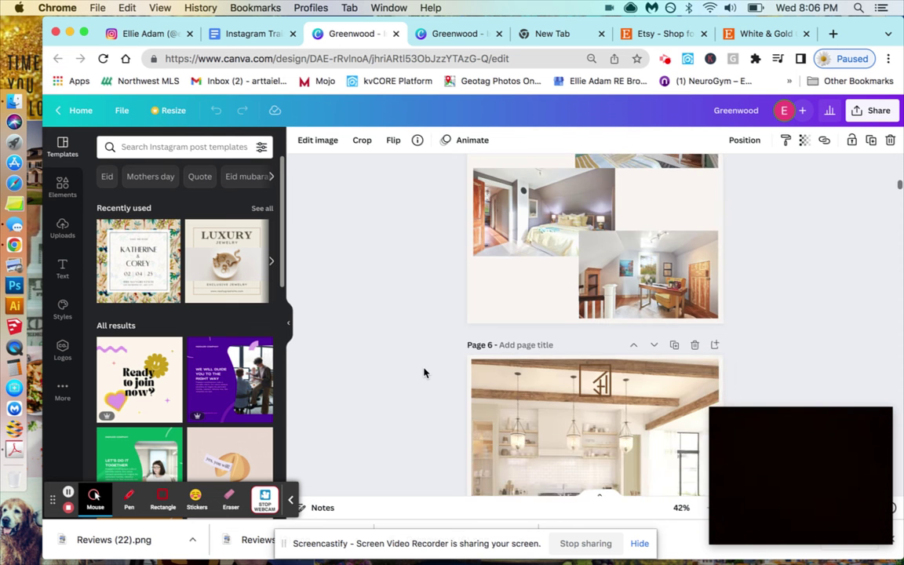
{"action": "scroll", "coordinate": [424, 373], "scroll_direction": "up", "scroll_amount": 1}
{"action": "scroll", "coordinate": [590, 363], "scroll_direction": "down", "scroll_amount": 3}
{"action": "scroll", "coordinate": [590, 363], "scroll_direction": "down", "scroll_amount": 6}
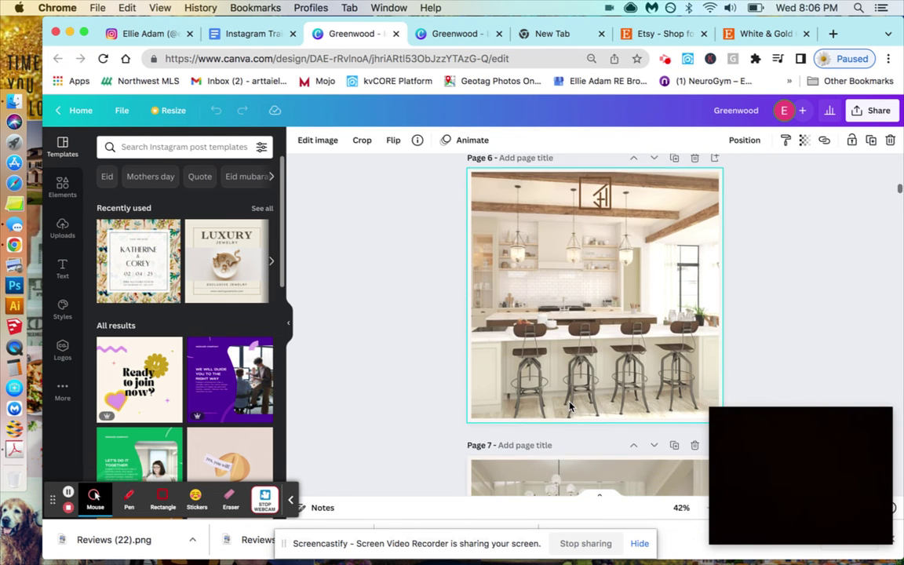
{"action": "scroll", "coordinate": [570, 406], "scroll_direction": "down", "scroll_amount": 2}
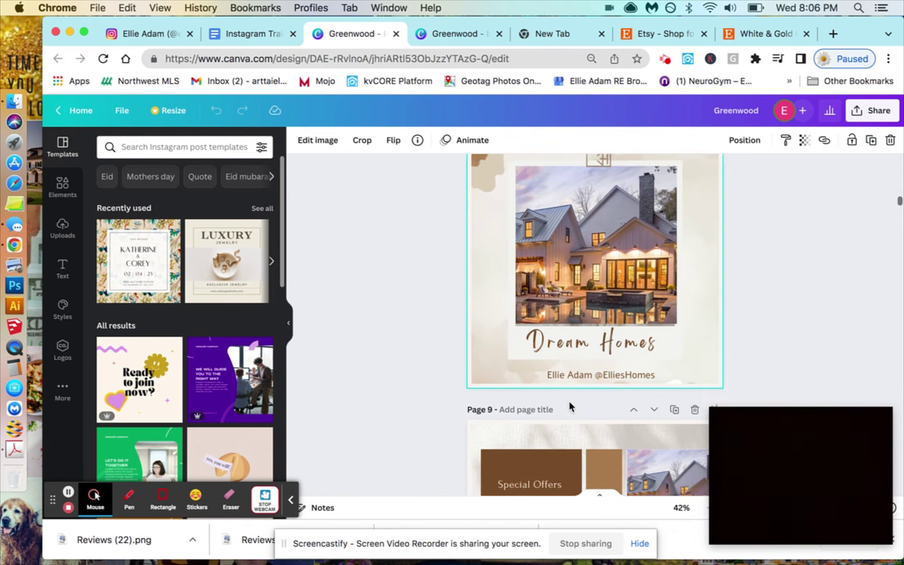
{"action": "scroll", "coordinate": [570, 406], "scroll_direction": "up", "scroll_amount": 1}
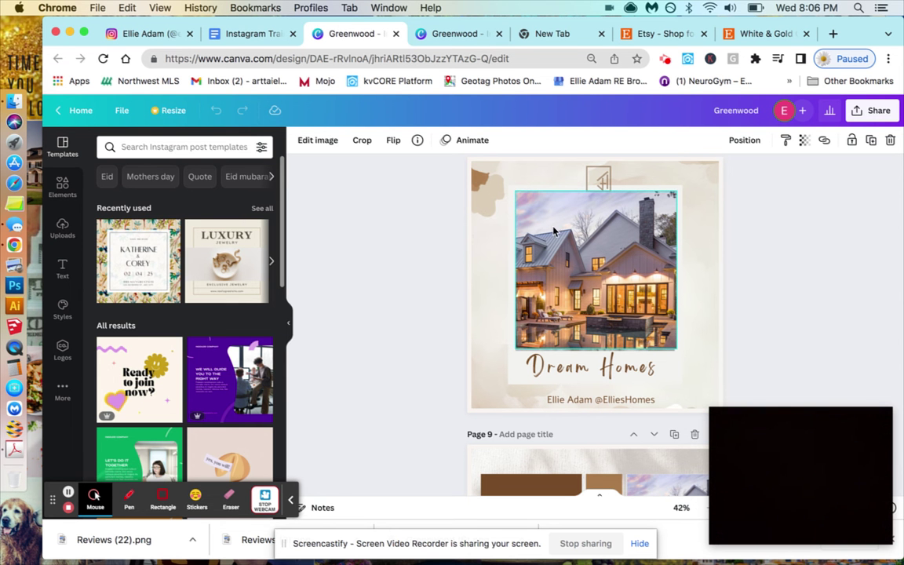
{"action": "left_click_drag", "start_coordinate": [574, 237], "coordinate": [541, 317]}
Replace the old shirt photo in the frame with the house photo.
{"action": "left_click", "coordinate": [593, 225]}
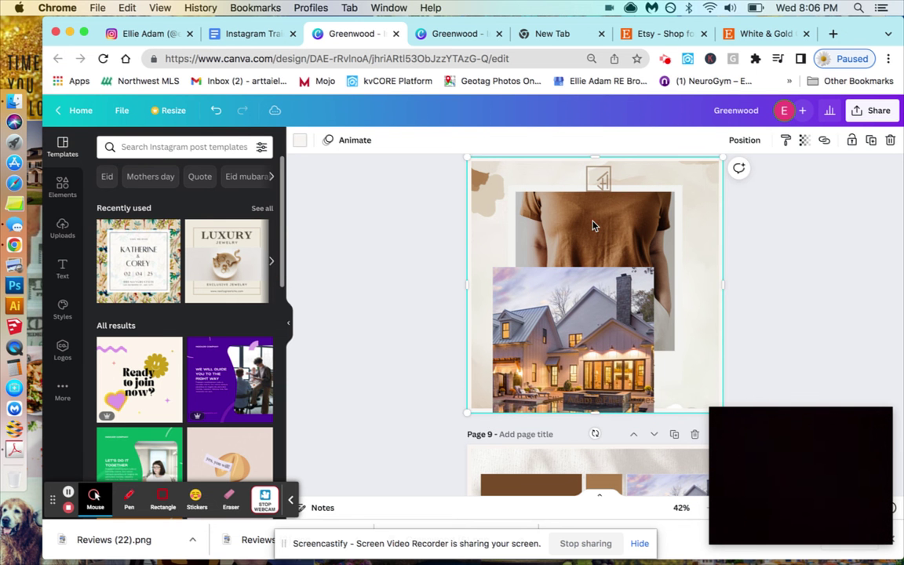
{"action": "left_click", "coordinate": [593, 225]}
{"action": "left_click", "coordinate": [550, 209]}
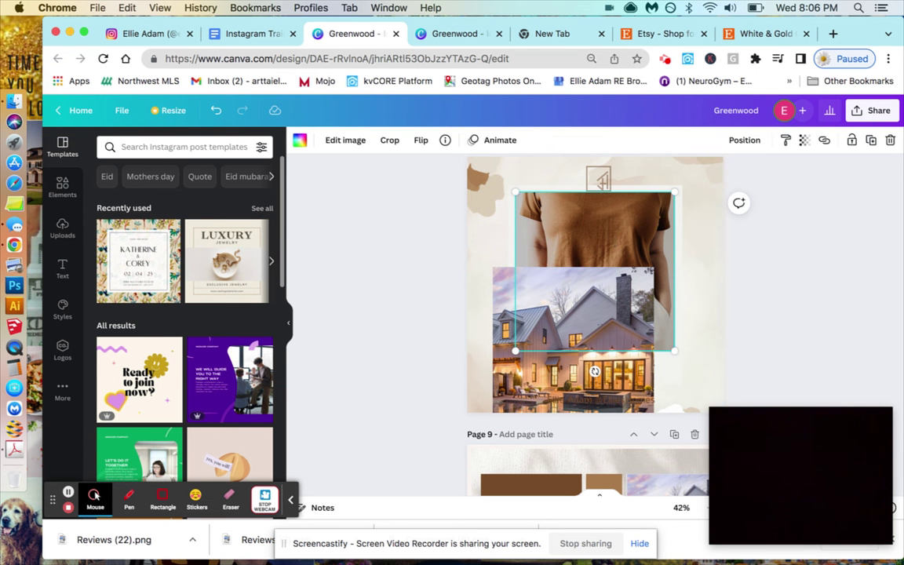
{"action": "key", "text": "Delete"}
{"action": "left_click", "coordinate": [608, 396]}
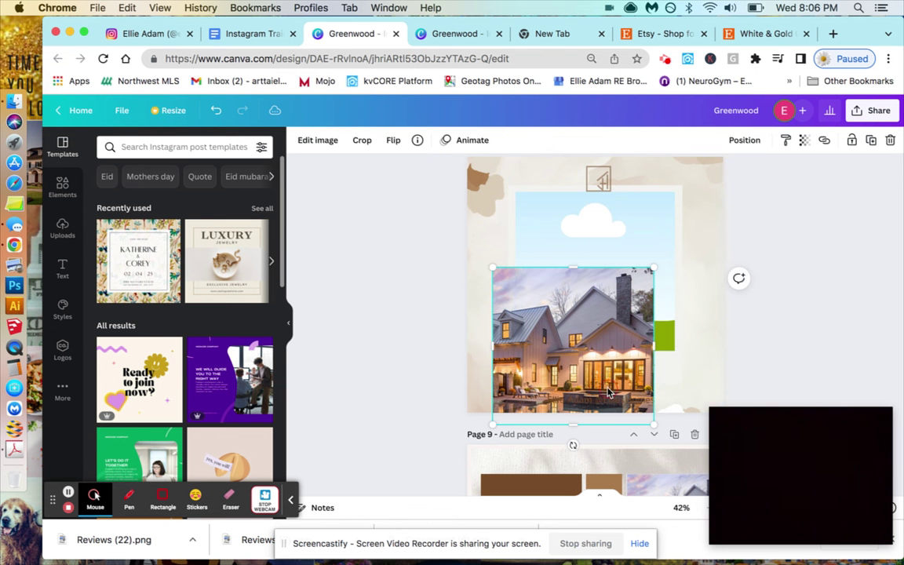
{"action": "left_click_drag", "start_coordinate": [531, 332], "coordinate": [572, 251]}
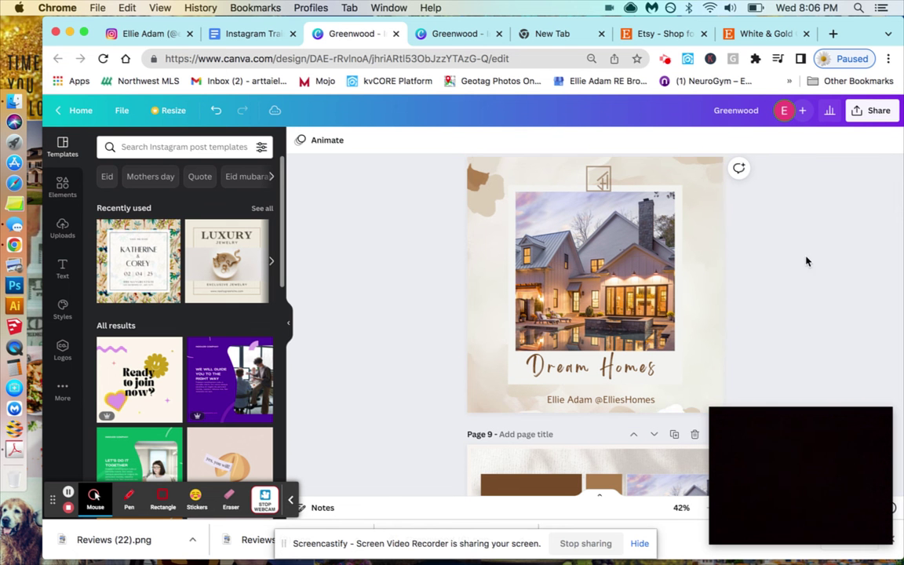
{"action": "left_click", "coordinate": [780, 245]}
Centre the name-and-handle line under the title and the logo at the top.
{"action": "mouse_move", "coordinate": [592, 401]}
{"action": "left_mouse_down"}
{"action": "mouse_move", "coordinate": [537, 395]}
{"action": "mouse_move", "coordinate": [583, 398]}
{"action": "left_mouse_up"}
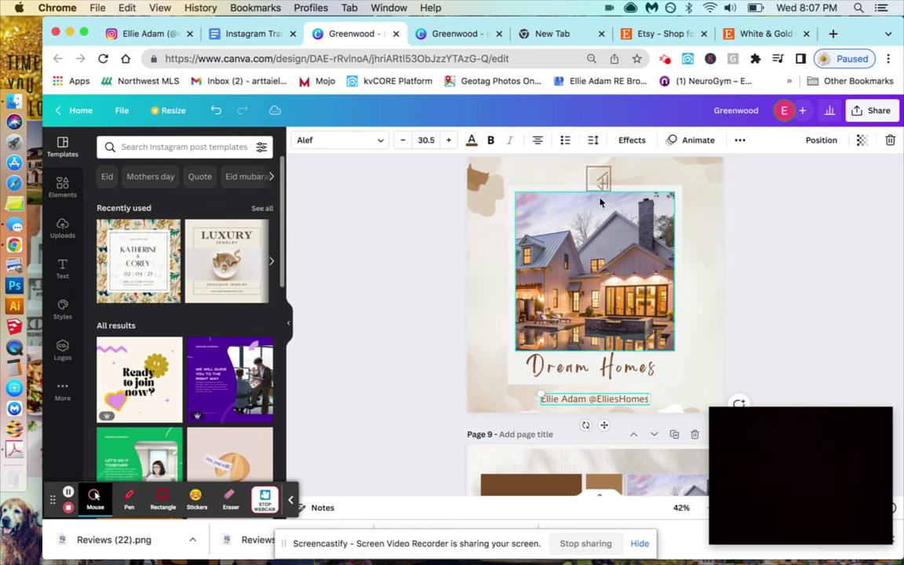
{"action": "left_click_drag", "start_coordinate": [598, 179], "coordinate": [587, 170]}
{"action": "left_click", "coordinate": [844, 302]}
Open the Download settings from the Share menu, keeping PNG as the file type.
{"action": "left_click", "coordinate": [821, 257]}
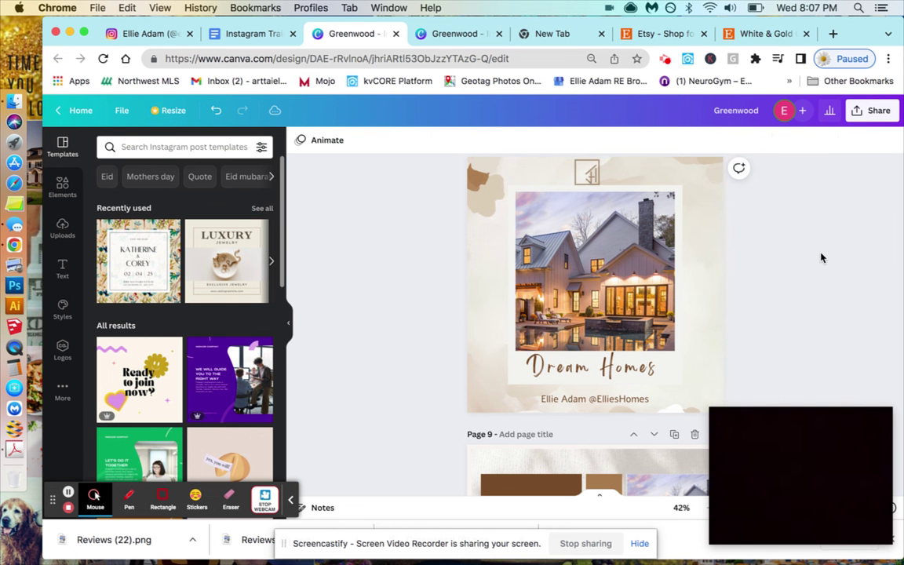
{"action": "scroll", "coordinate": [820, 257], "scroll_direction": "up", "scroll_amount": 2}
{"action": "scroll", "coordinate": [802, 281], "scroll_direction": "up", "scroll_amount": 1}
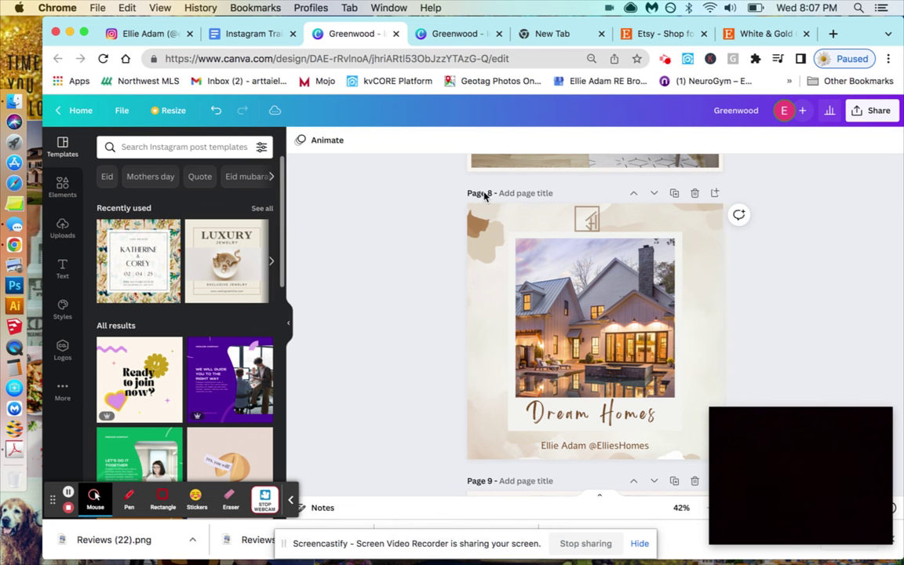
{"action": "right_click", "coordinate": [454, 377]}
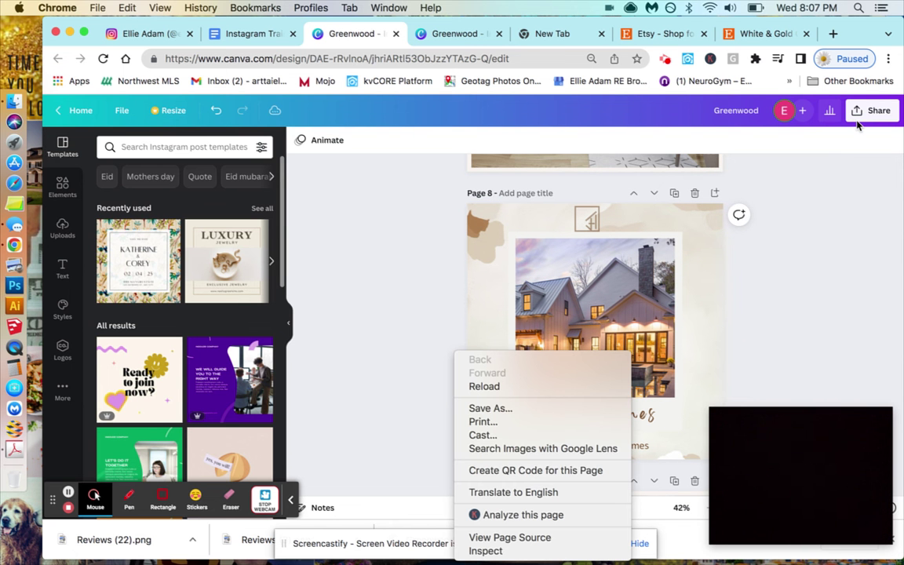
{"action": "left_click", "coordinate": [834, 270]}
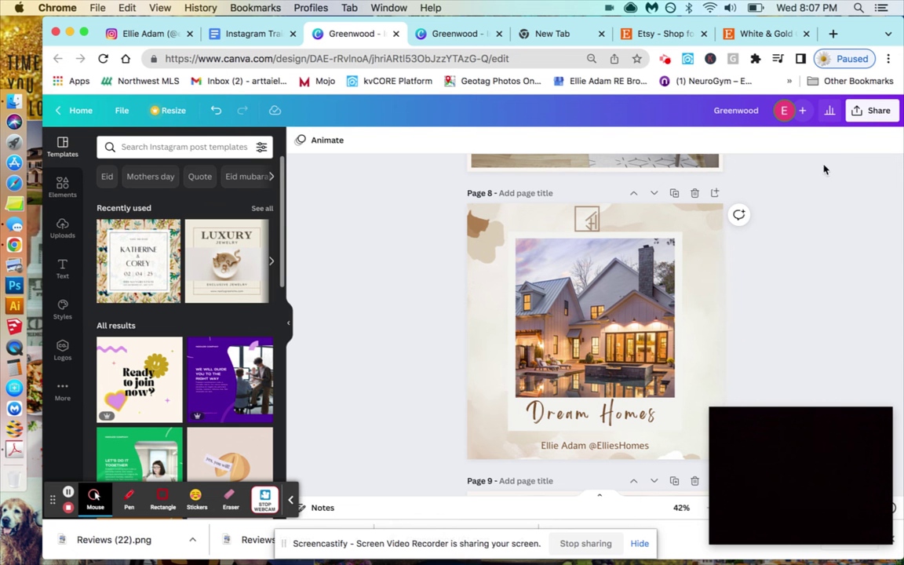
{"action": "left_click", "coordinate": [858, 112]}
{"action": "scroll", "coordinate": [820, 365], "scroll_direction": "down", "scroll_amount": 1}
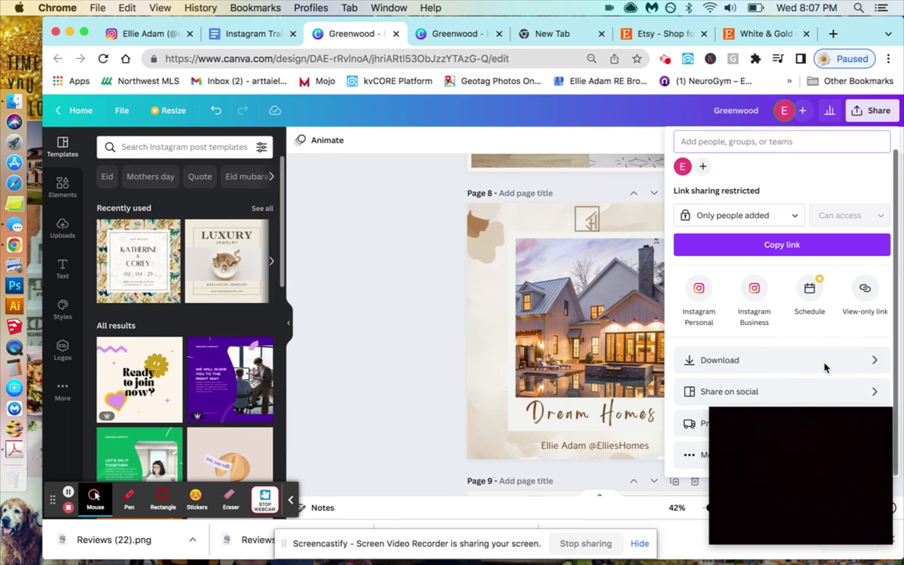
{"action": "left_click", "coordinate": [815, 368]}
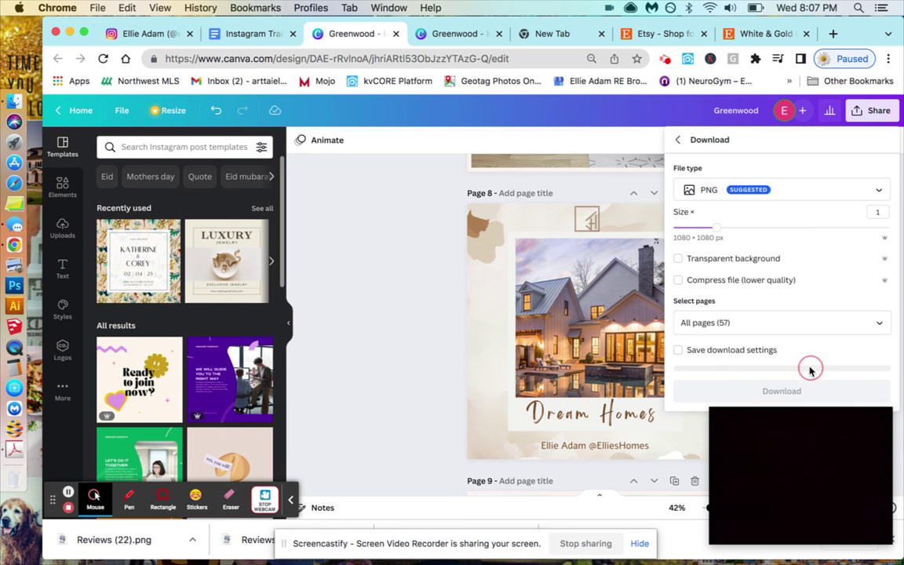
Limit the export to Page 8 only and download it as a 1080 × 1080 px PNG.
{"action": "left_click", "coordinate": [753, 323]}
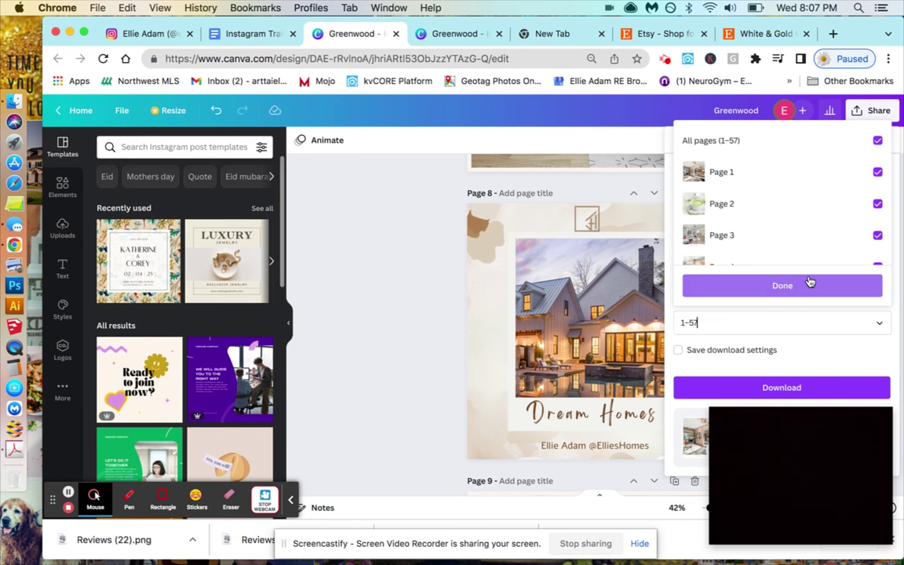
{"action": "left_click", "coordinate": [876, 142]}
{"action": "scroll", "coordinate": [754, 261], "scroll_direction": "down", "scroll_amount": 1}
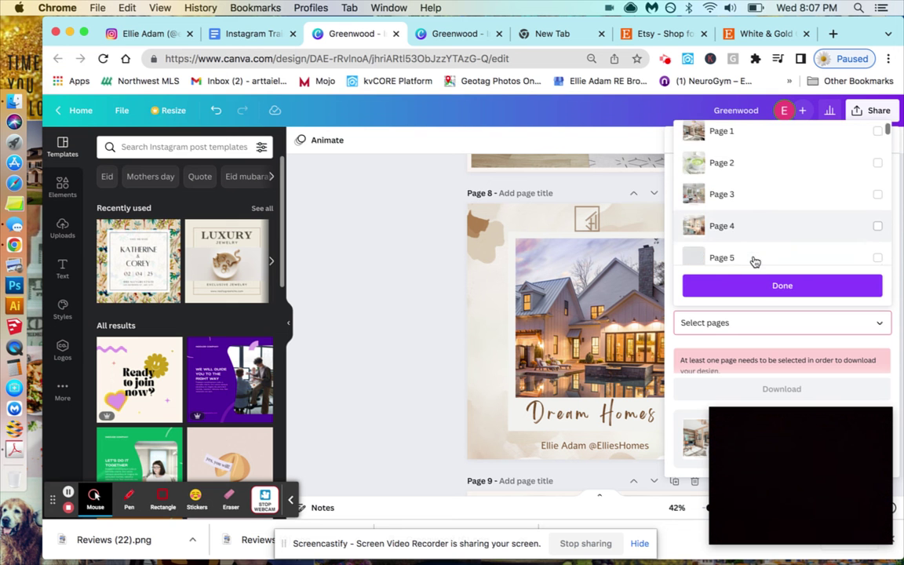
{"action": "scroll", "coordinate": [754, 261], "scroll_direction": "down", "scroll_amount": 4}
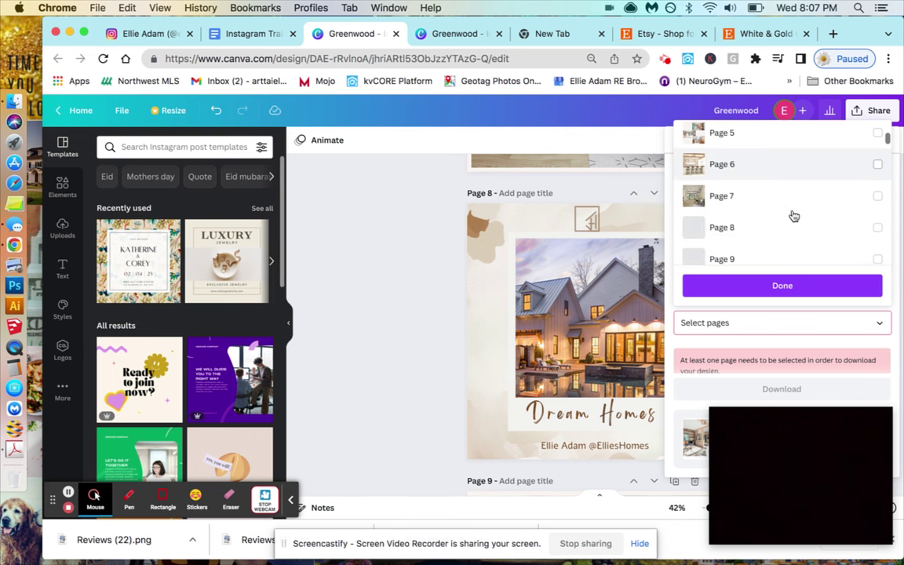
{"action": "scroll", "coordinate": [880, 229], "scroll_direction": "down", "scroll_amount": 4}
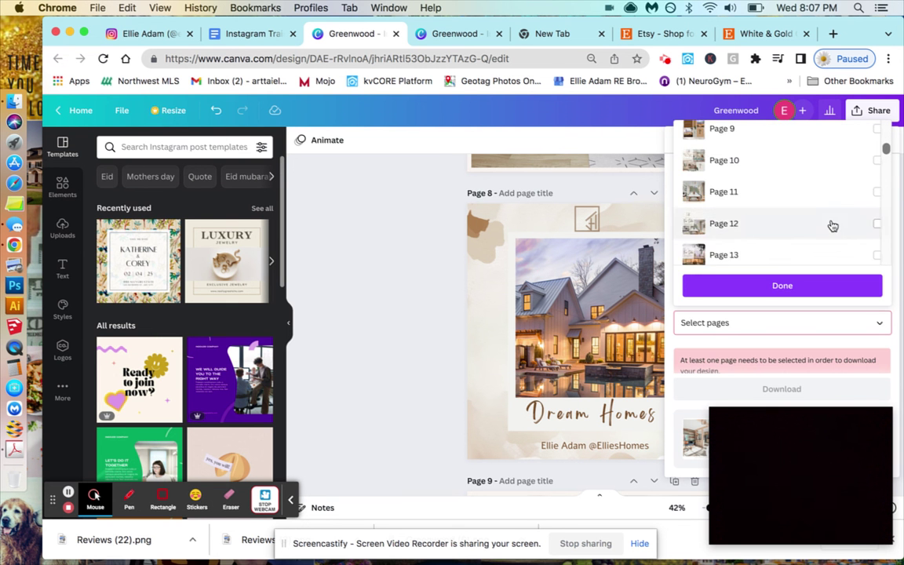
{"action": "scroll", "coordinate": [832, 226], "scroll_direction": "up", "scroll_amount": 3}
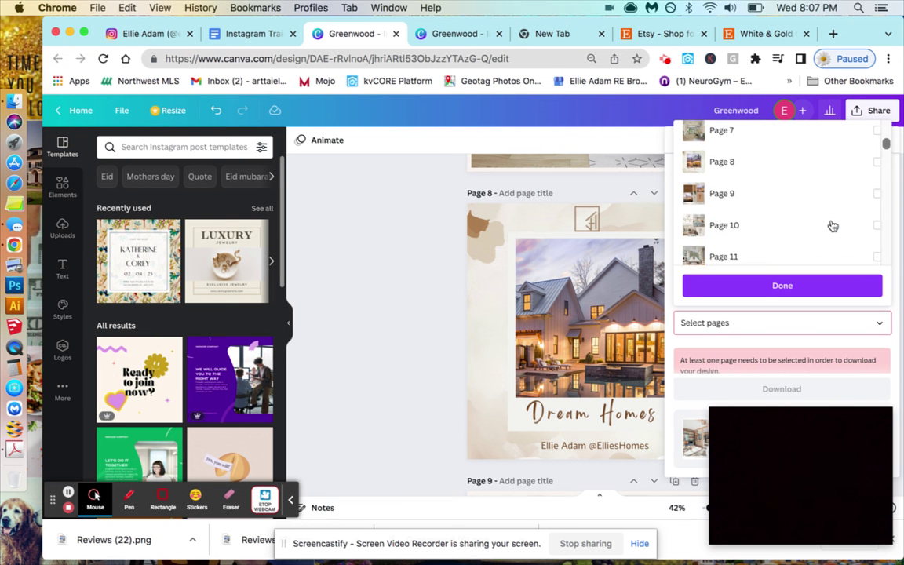
{"action": "left_click", "coordinate": [878, 200]}
{"action": "left_click", "coordinate": [783, 297]}
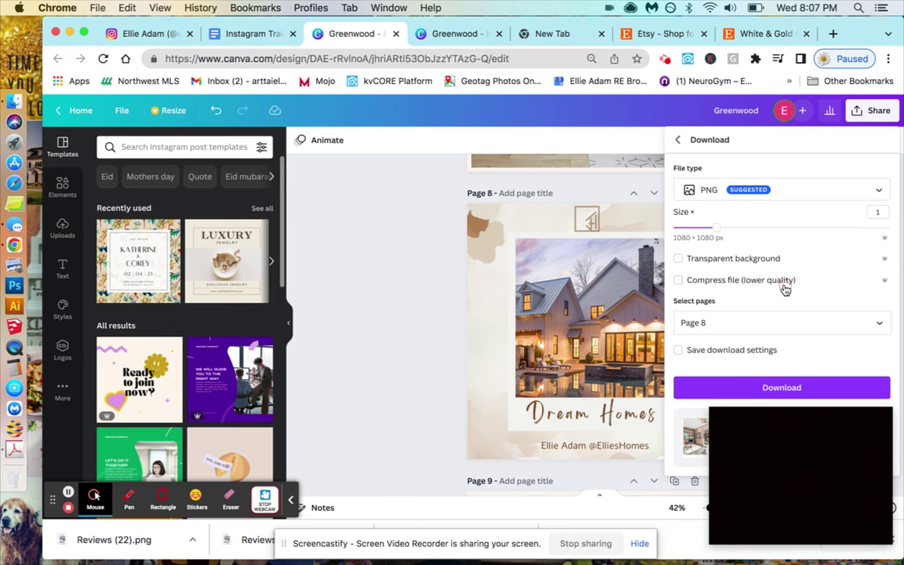
{"action": "left_click", "coordinate": [786, 392]}
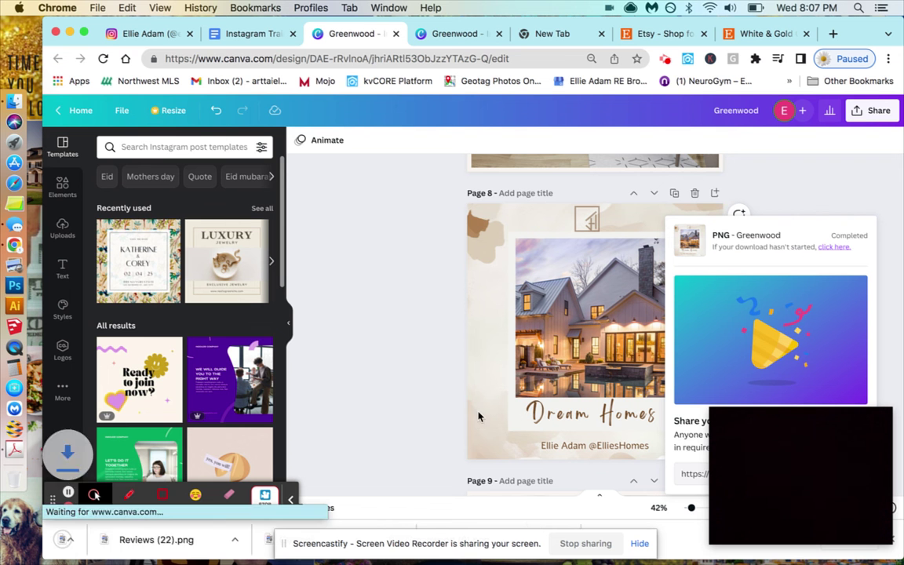
Check the downloaded Greenwood (7).png in Preview, then close it.
{"action": "left_click", "coordinate": [58, 543]}
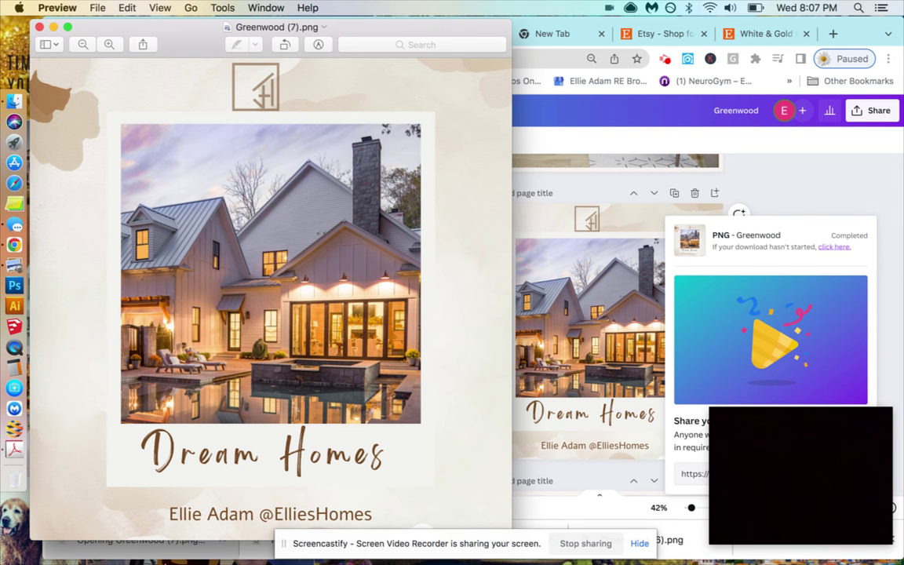
{"action": "left_click", "coordinate": [38, 27]}
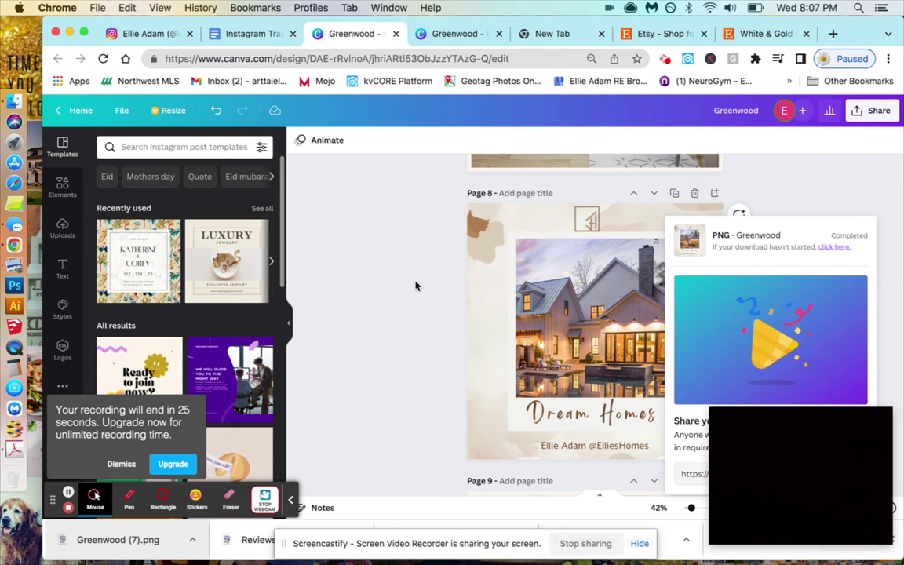
Duplicate the Dream Homes page 8 to create a copy as page 9.
{"action": "left_click", "coordinate": [821, 191]}
{"action": "scroll", "coordinate": [900, 359], "scroll_direction": "down", "scroll_amount": 2}
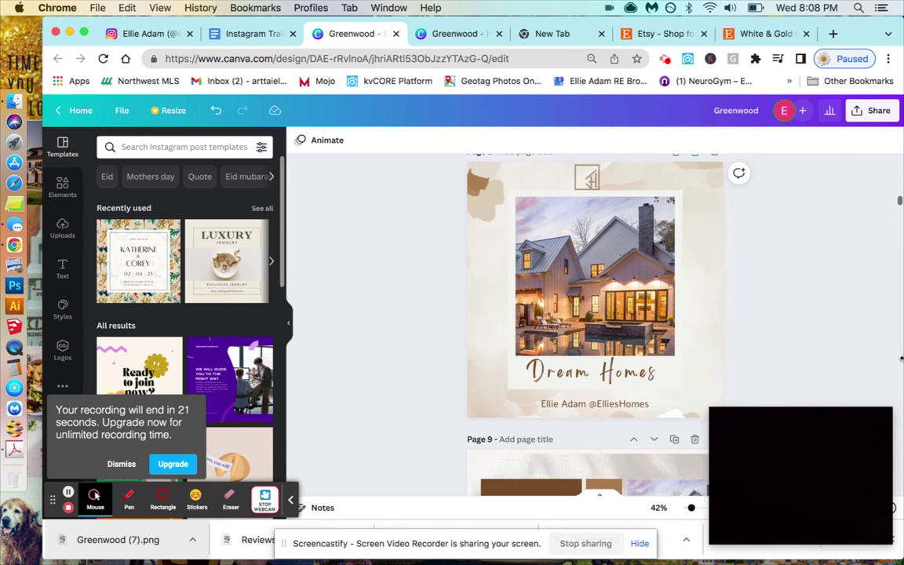
{"action": "scroll", "coordinate": [900, 359], "scroll_direction": "up", "scroll_amount": 3}
{"action": "scroll", "coordinate": [901, 374], "scroll_direction": "up", "scroll_amount": 5}
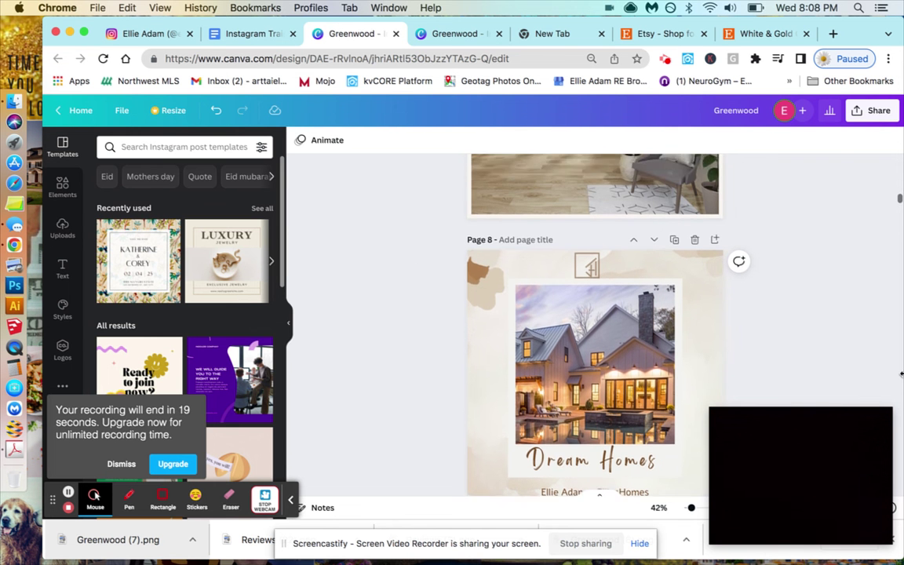
{"action": "scroll", "coordinate": [902, 374], "scroll_direction": "down", "scroll_amount": 5}
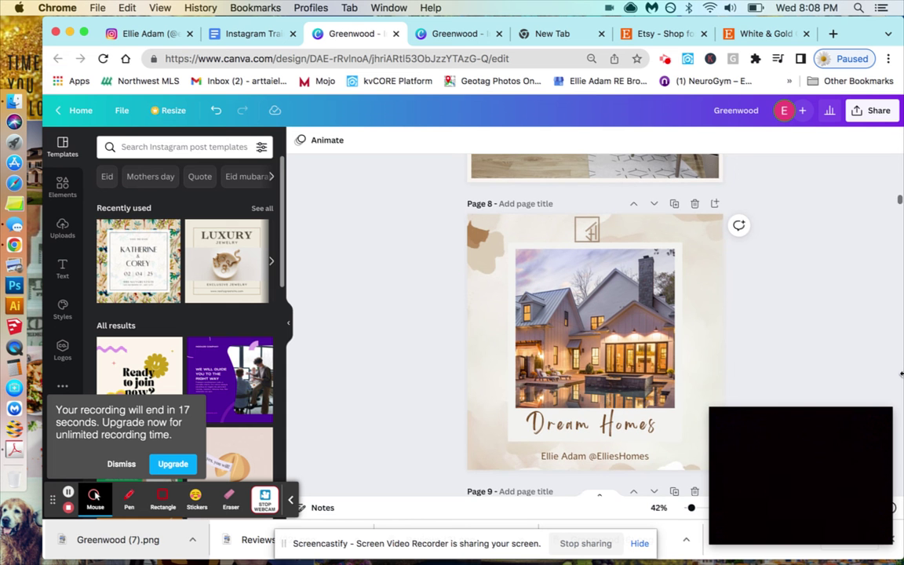
{"action": "left_click", "coordinate": [717, 337]}
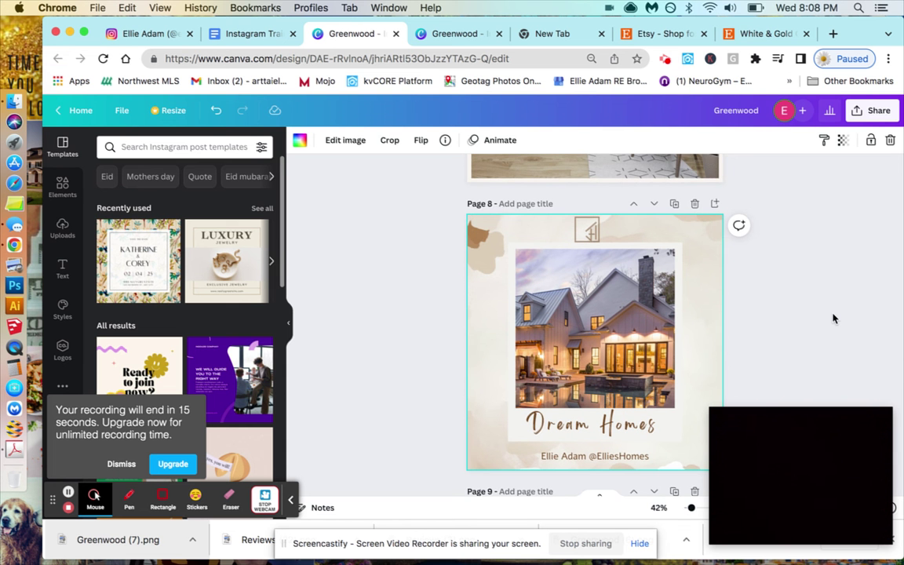
{"action": "scroll", "coordinate": [833, 318], "scroll_direction": "down", "scroll_amount": 2}
{"action": "scroll", "coordinate": [833, 318], "scroll_direction": "up", "scroll_amount": 1}
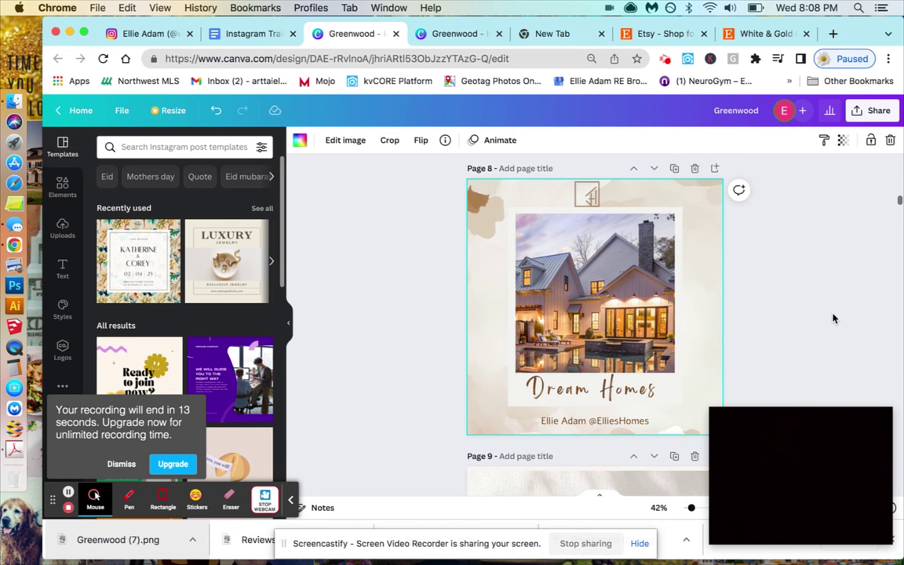
{"action": "left_click", "coordinate": [675, 172]}
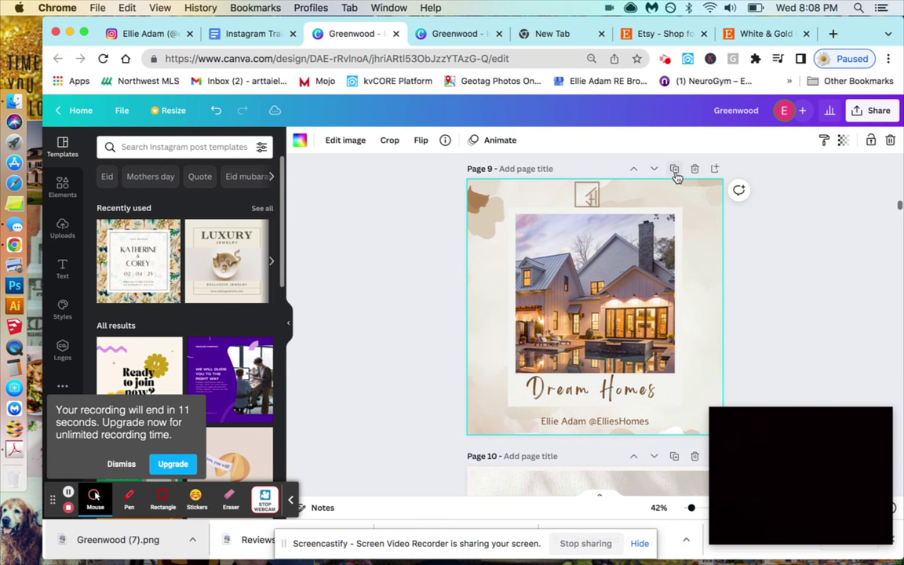
Select the house photo on the copy and browse the uploaded images.
{"action": "scroll", "coordinate": [719, 384], "scroll_direction": "down", "scroll_amount": 2}
{"action": "scroll", "coordinate": [647, 240], "scroll_direction": "up", "scroll_amount": 5}
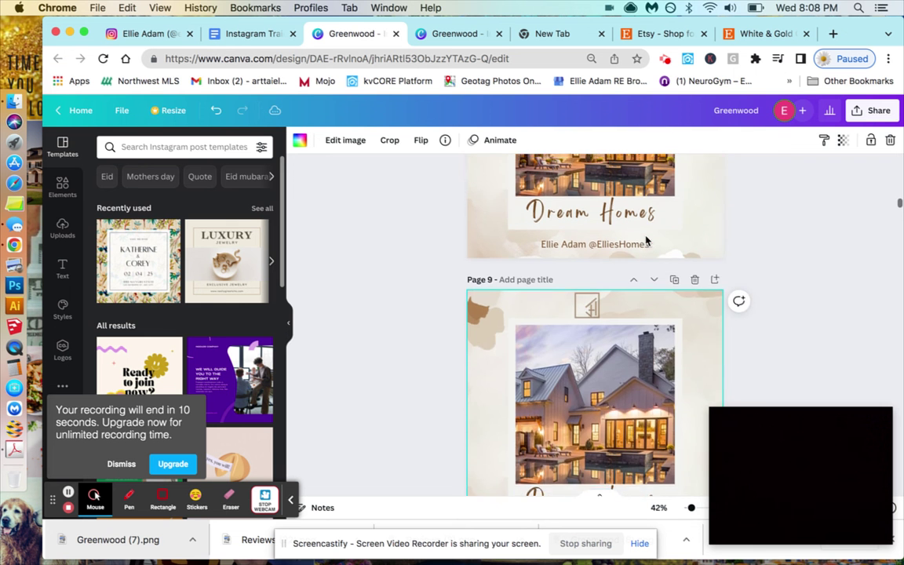
{"action": "left_click", "coordinate": [623, 261]}
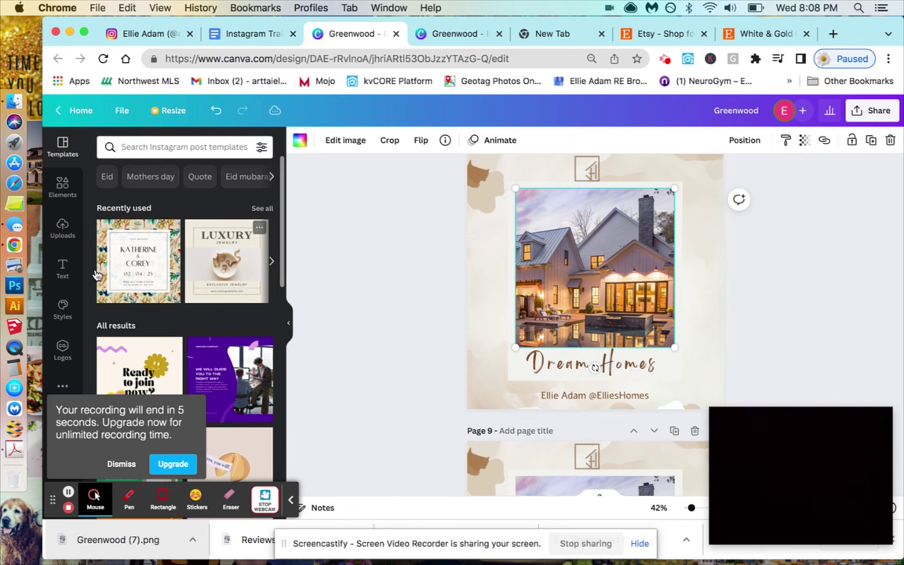
{"action": "left_click", "coordinate": [63, 228]}
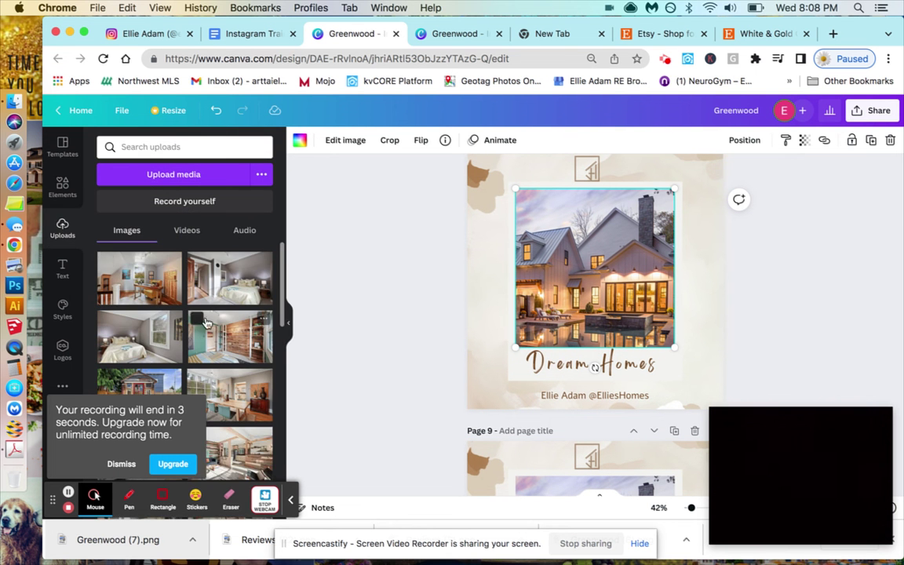
{"action": "scroll", "coordinate": [206, 322], "scroll_direction": "down", "scroll_amount": 2}
{"action": "scroll", "coordinate": [206, 322], "scroll_direction": "down", "scroll_amount": 2}
{"action": "scroll", "coordinate": [206, 321], "scroll_direction": "down", "scroll_amount": 3}
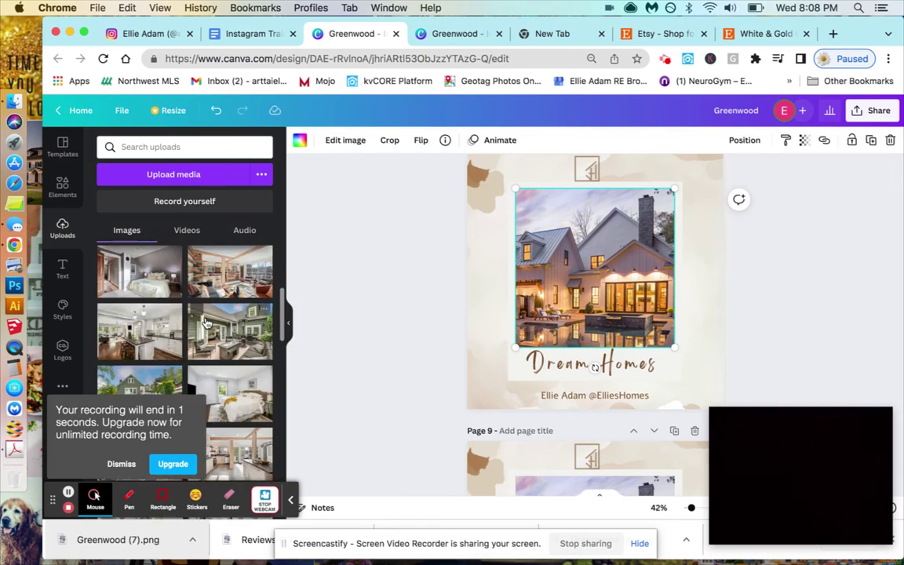